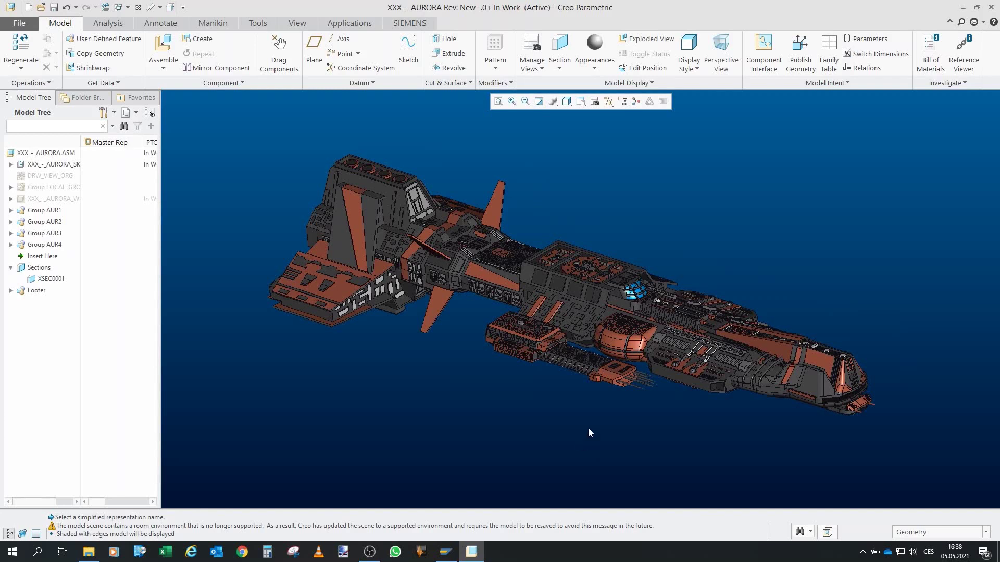
- Examine the complete XXX_-_AURORA ship assembly and highlight Group AUR1 to see which section it covers
scroll(435, 290, down, 2)
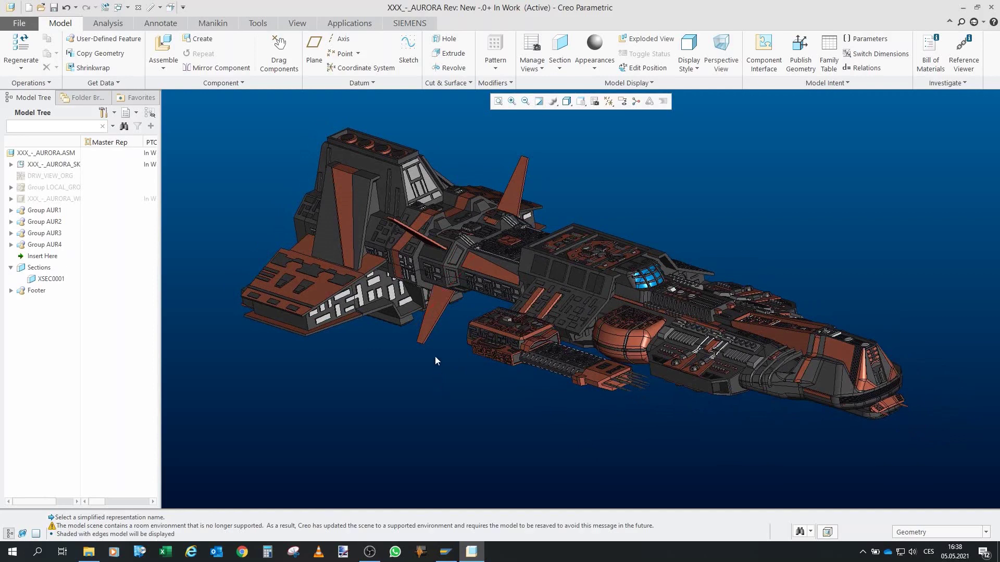
scroll(435, 358, down, 1)
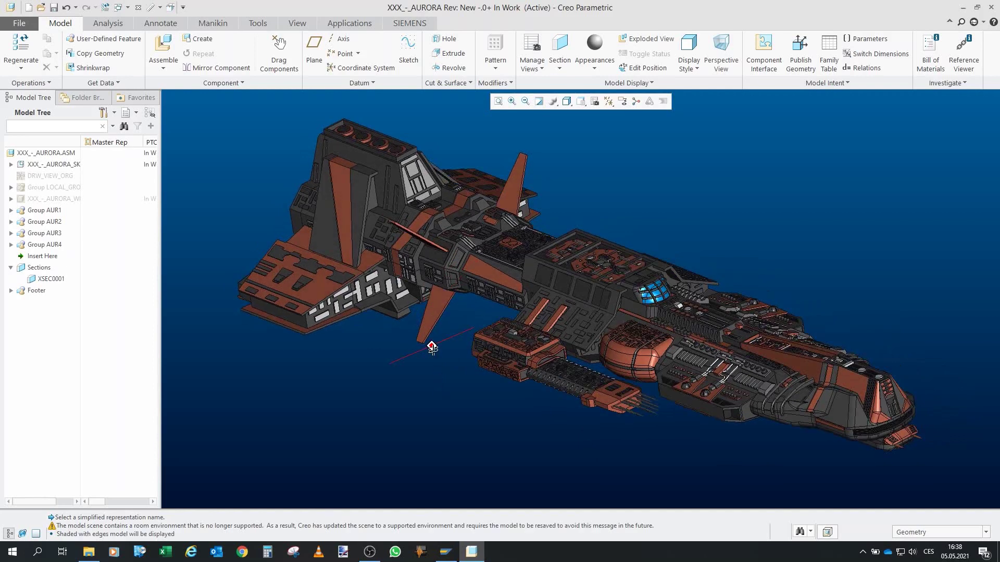
click(44, 211)
scroll(403, 396, down, 2)
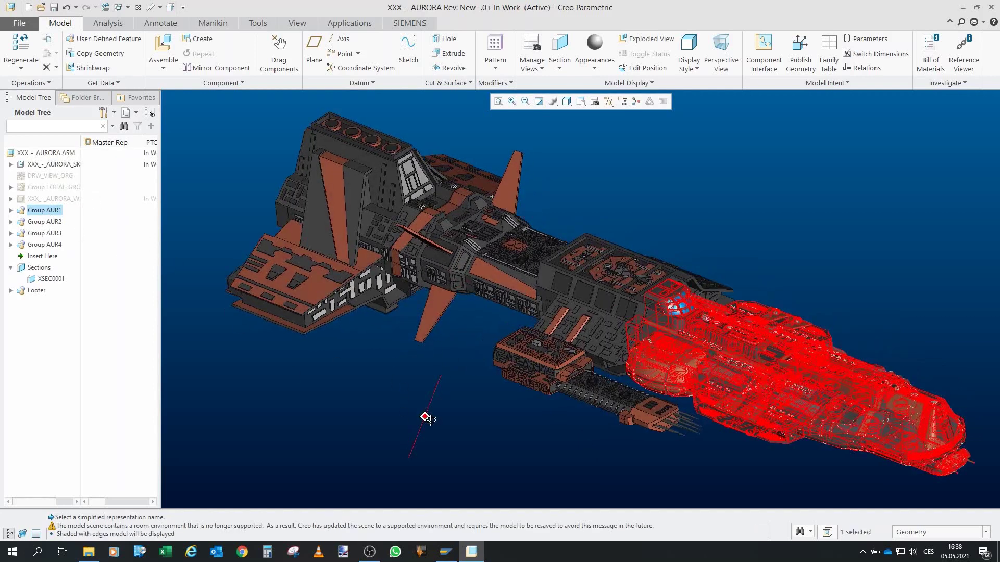
click(376, 367)
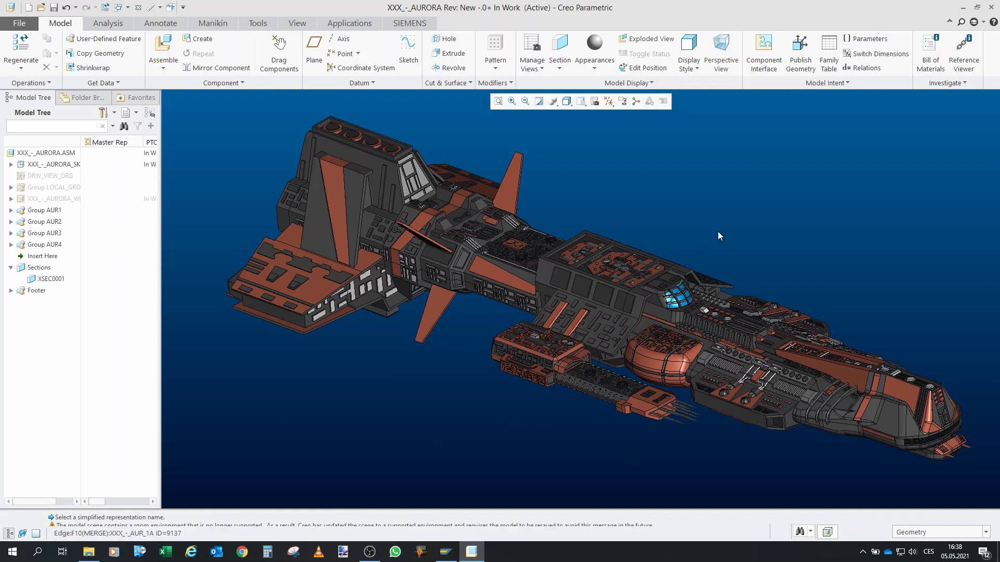
key(ctrl+2)
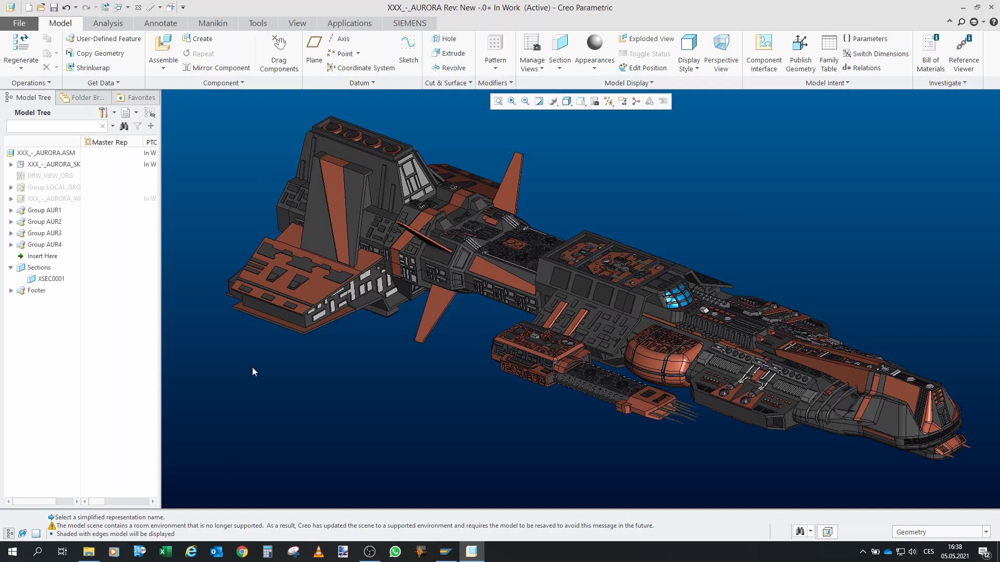
- Hide Group AUR1, Group AUR2 and Group AUR3 so only Group AUR4 is displayed
click(57, 211)
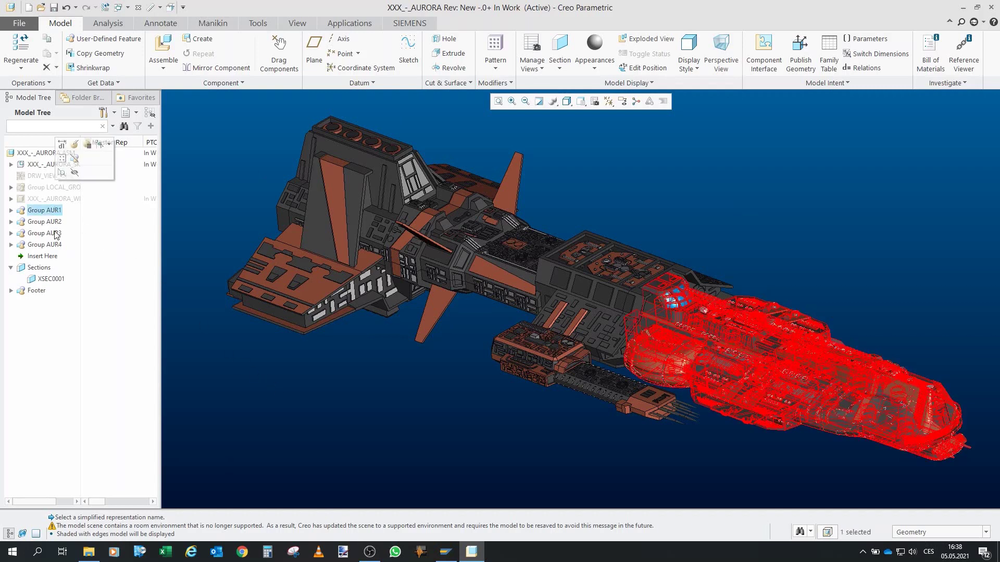
shift+click(44, 233)
click(65, 174)
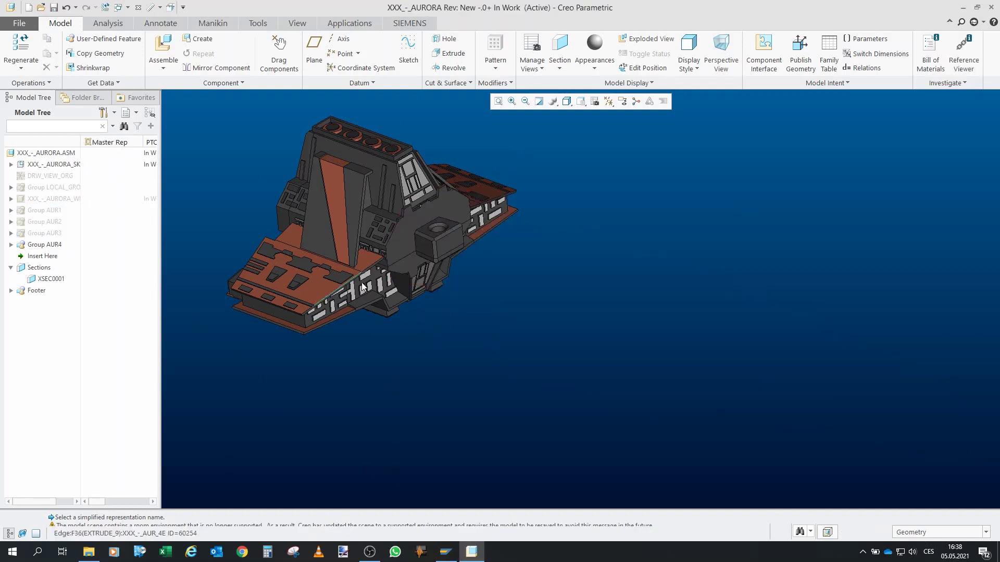
mouse_move(386, 375)
mouse_down()
mouse_move(364, 250)
mouse_move(488, 399)
mouse_up()
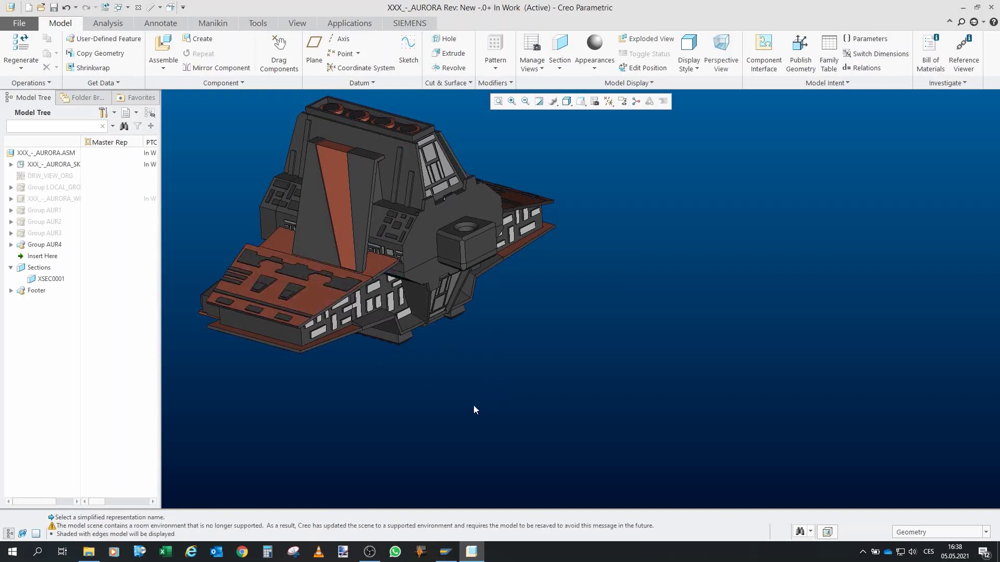
- Show Group AUR3 beside Group AUR4 to examine how the two sections join, and hide it again
click(54, 233)
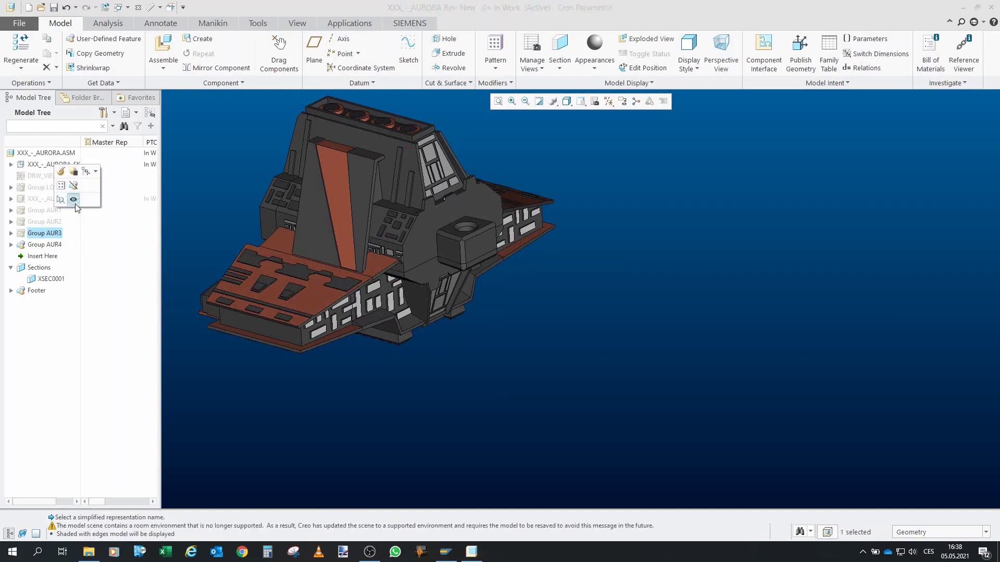
click(74, 202)
click(515, 454)
drag(516, 311, 364, 289)
scroll(610, 249, down, 5)
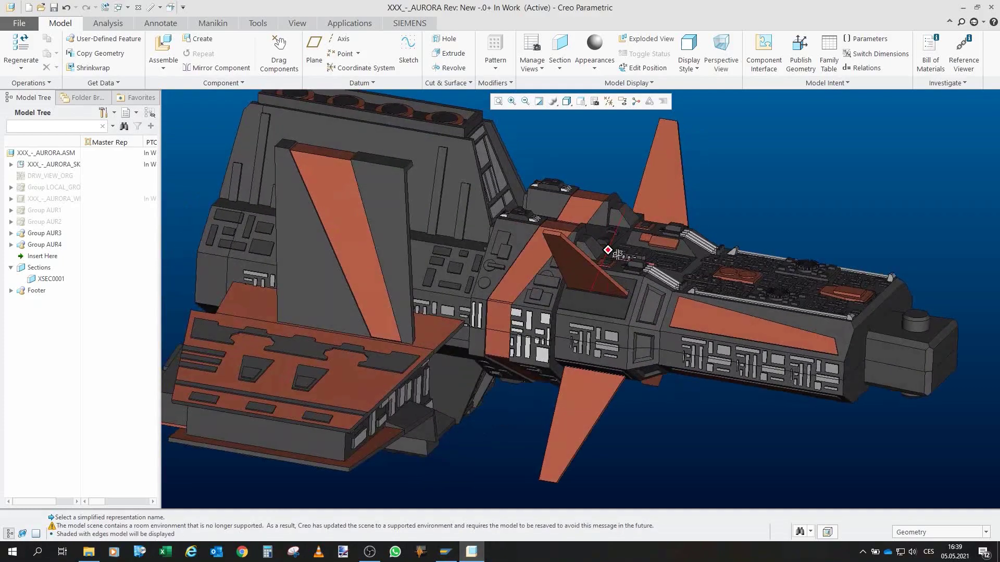
scroll(577, 335, up, 3)
scroll(539, 411, down, 4)
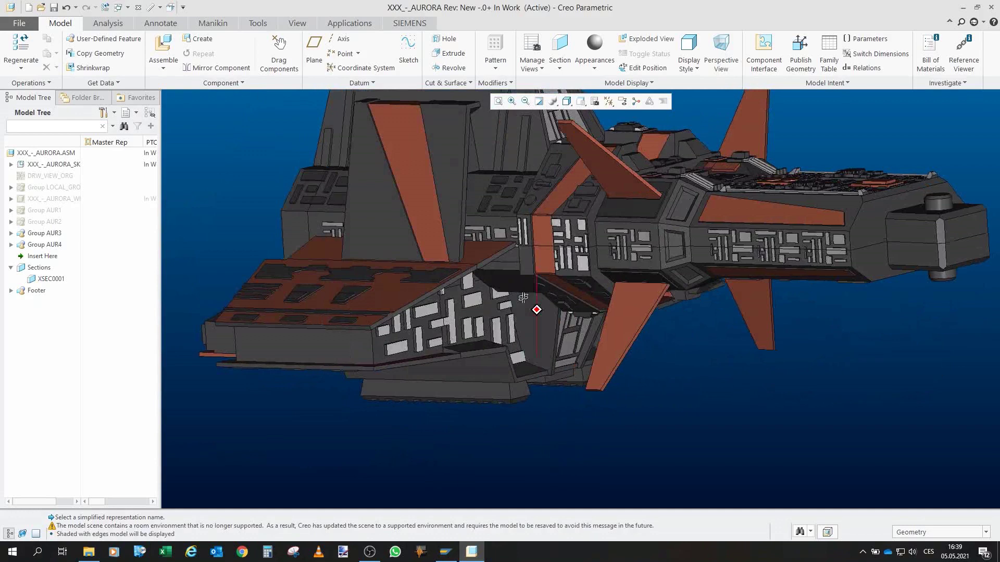
scroll(413, 259, up, 3)
drag(413, 258, 419, 262)
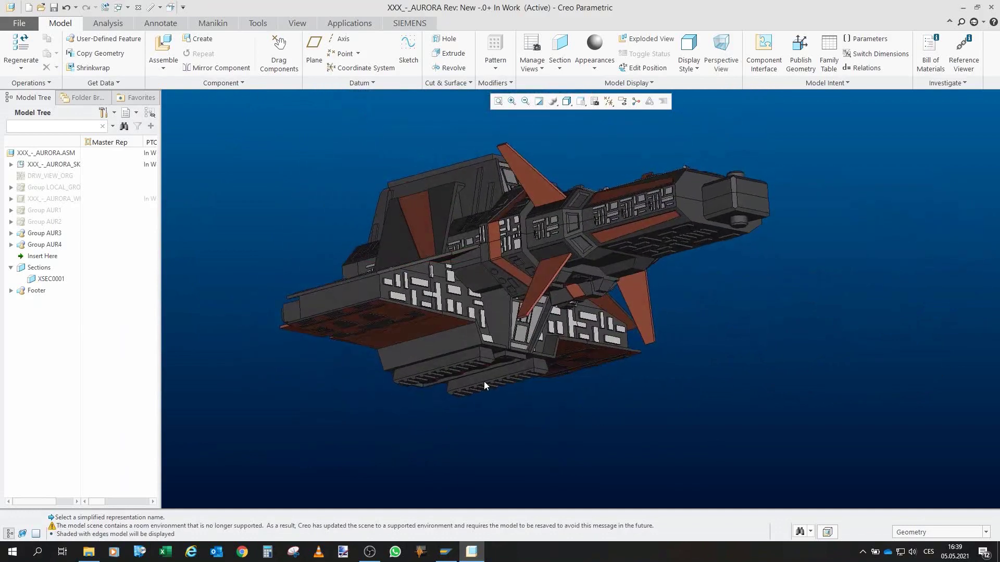
drag(484, 385, 426, 337)
click(53, 235)
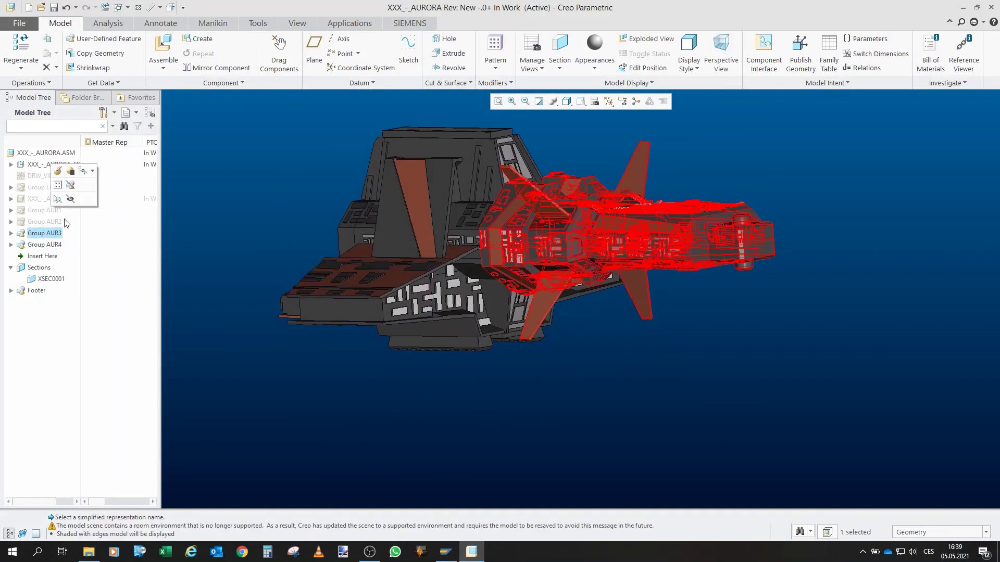
click(62, 200)
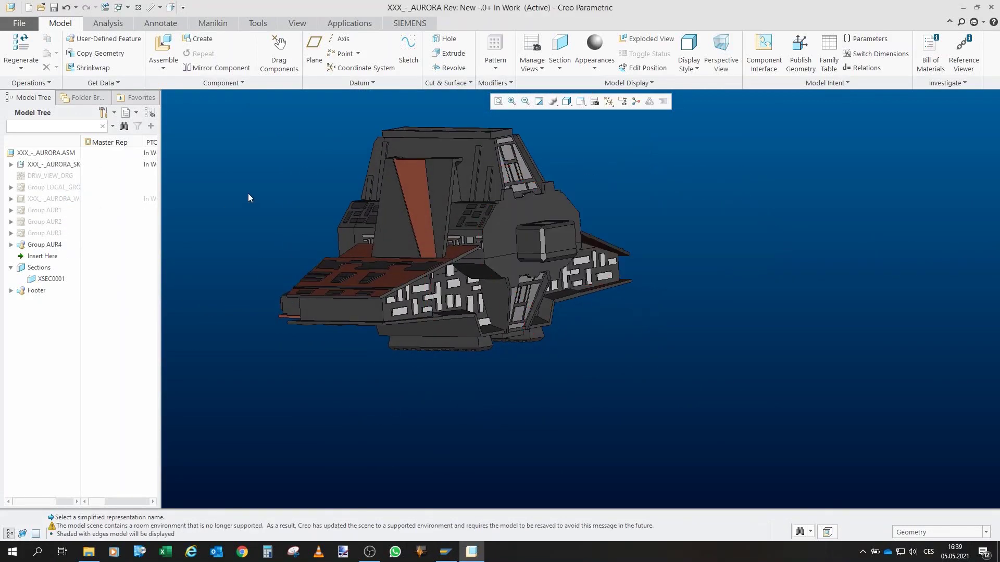
- Expand Group AUR4 and hide all of its components and connector groups except the XXX_-_AUR_4 part
click(10, 245)
scroll(523, 263, down, 3)
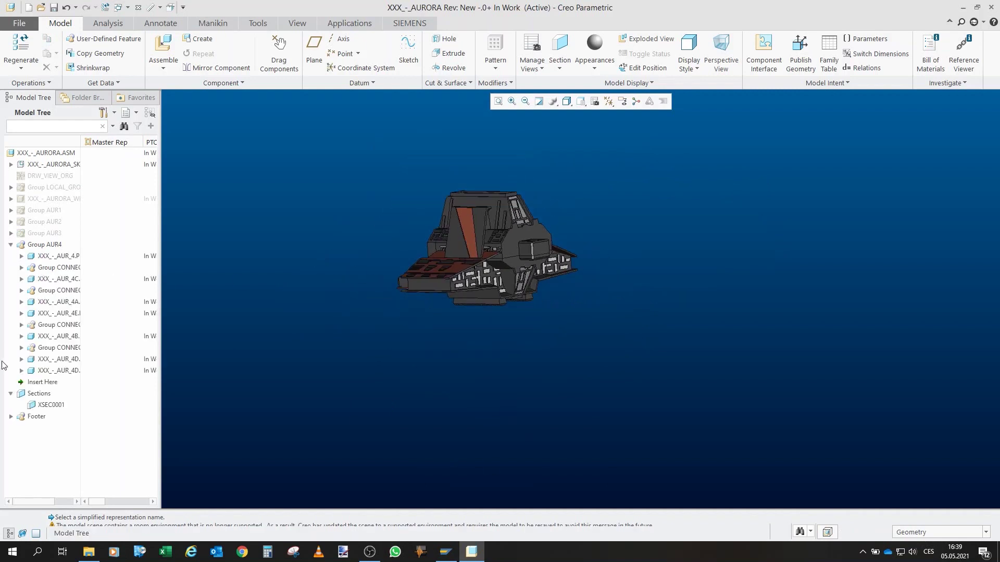
click(41, 370)
shift+click(58, 267)
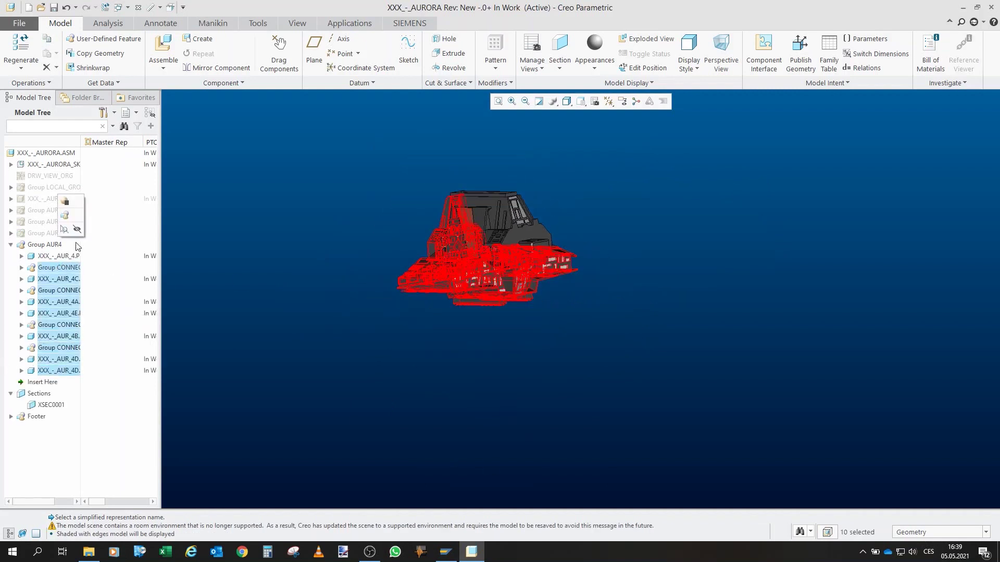
click(73, 230)
scroll(500, 266, down, 3)
mouse_move(511, 259)
mouse_down()
mouse_move(457, 235)
mouse_move(423, 277)
mouse_move(303, 241)
mouse_move(504, 252)
mouse_move(436, 255)
mouse_up()
scroll(484, 306, down, 4)
scroll(484, 306, up, 5)
mouse_move(484, 306)
mouse_down()
mouse_move(408, 192)
mouse_move(250, 229)
mouse_up()
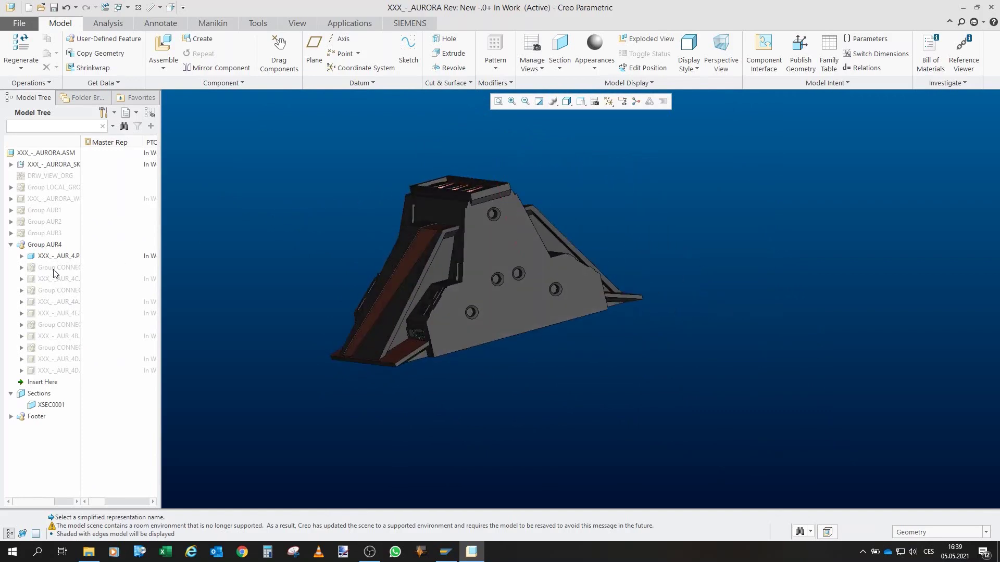
- Show the first connector group in Group AUR4, directly after the XXX_-_AUR_4 part
click(56, 268)
drag(419, 335, 535, 324)
click(342, 185)
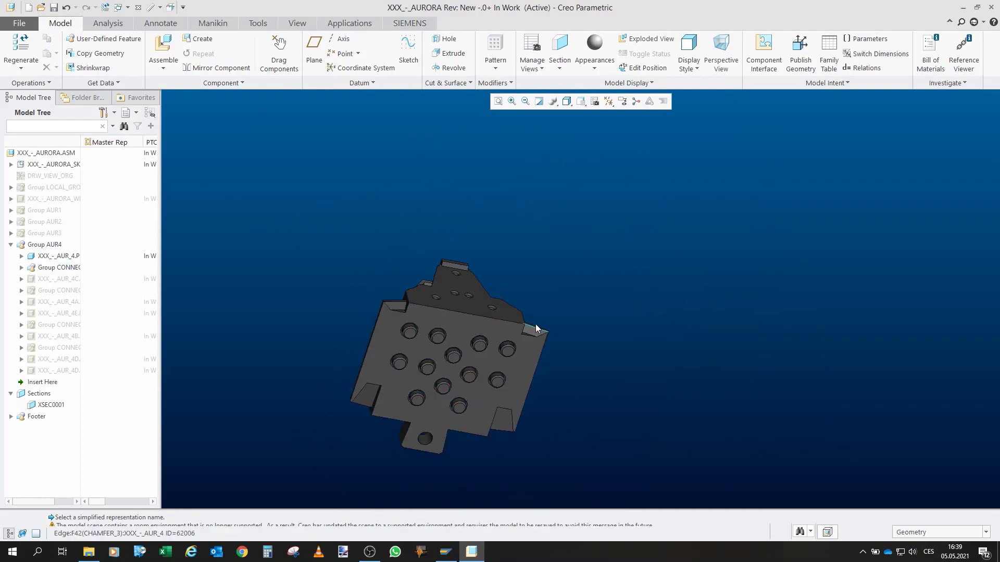
- Show the XXX_-_AUR_4C part and examine how it fits against the XXX_-_AUR_4 part
click(60, 280)
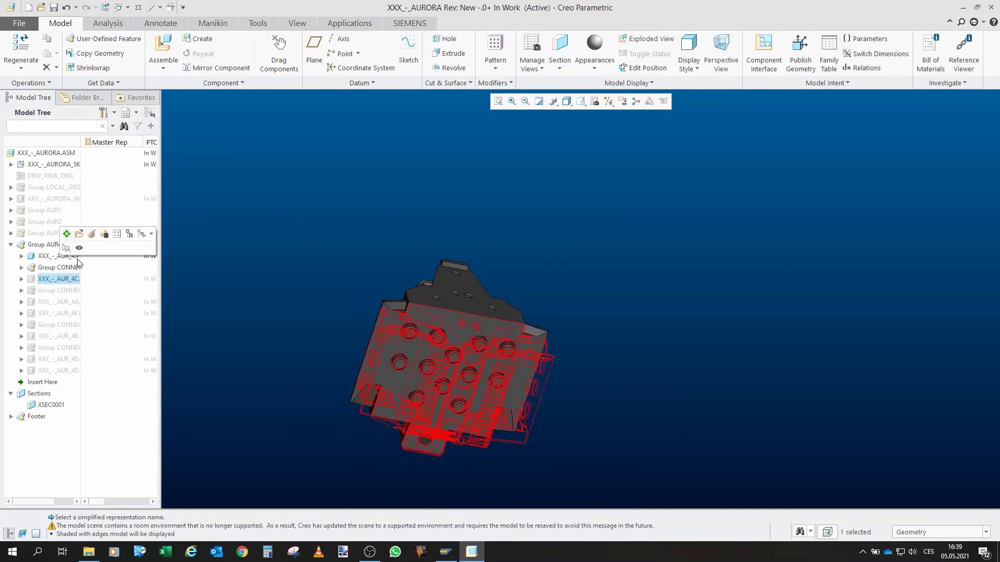
scroll(496, 393, up, 5)
scroll(495, 392, down, 5)
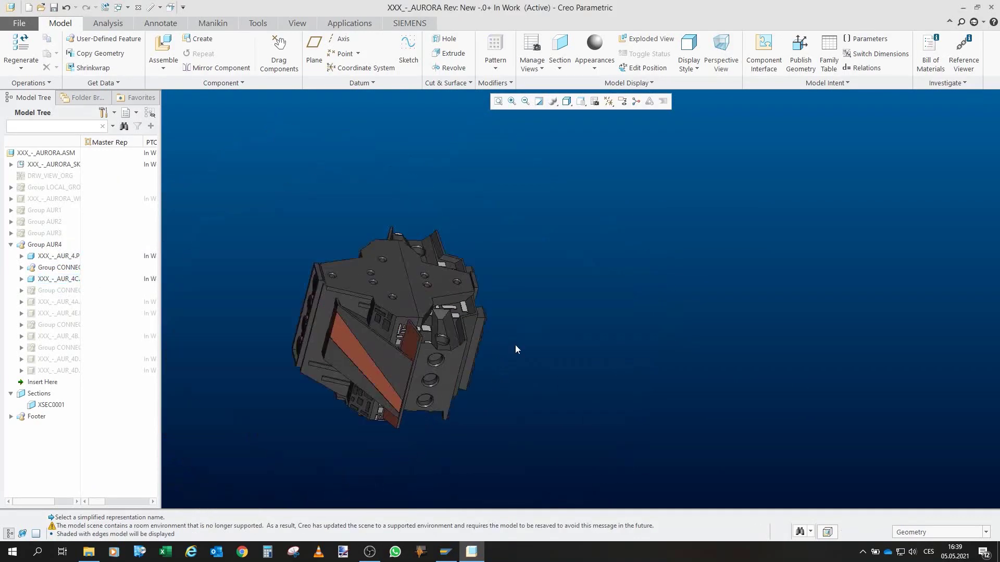
mouse_move(516, 348)
mouse_down()
mouse_move(353, 351)
mouse_move(346, 270)
mouse_move(273, 269)
mouse_move(495, 298)
mouse_move(403, 252)
mouse_move(290, 298)
mouse_up()
scroll(435, 282, up, 3)
scroll(493, 294, down, 2)
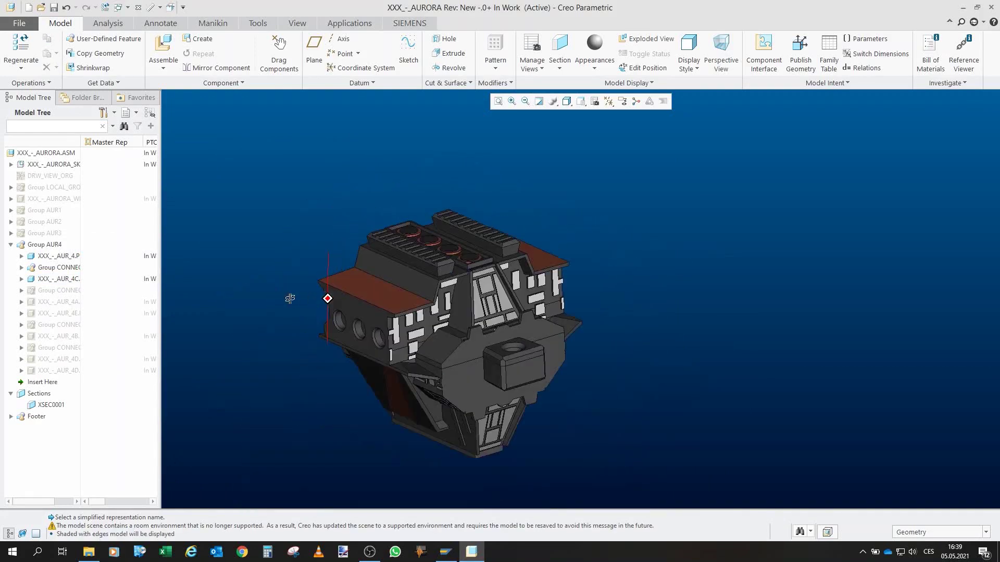
- Show the second connector group in Group AUR4 and examine its connectors on the sides of XXX_-_AUR_4C
click(57, 290)
click(330, 235)
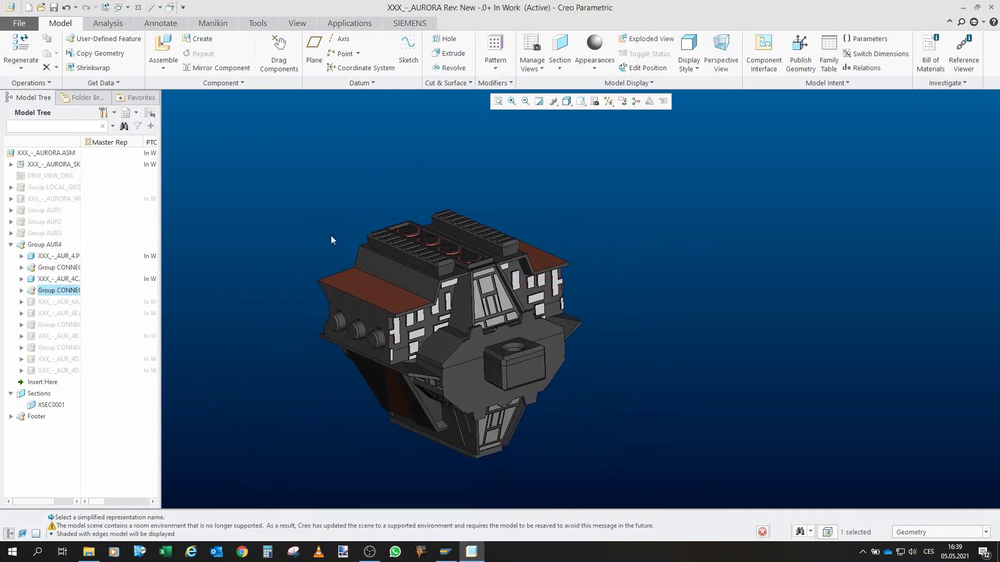
scroll(322, 302, up, 2)
mouse_move(410, 349)
mouse_down()
mouse_move(341, 356)
mouse_move(764, 276)
mouse_up()
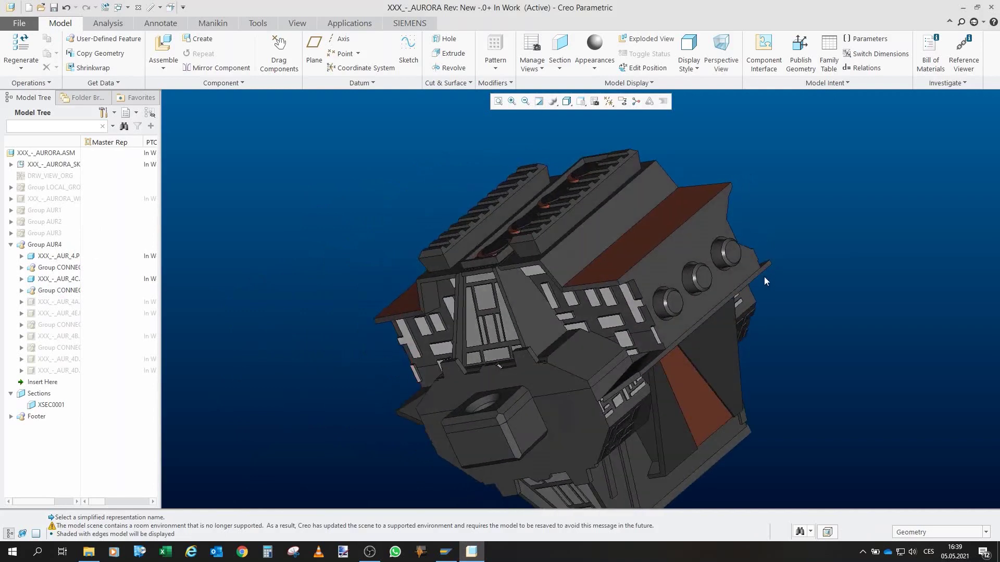
mouse_move(681, 289)
mouse_down()
mouse_move(717, 322)
mouse_move(486, 298)
mouse_move(448, 326)
mouse_move(515, 319)
mouse_move(499, 260)
mouse_move(607, 260)
mouse_up()
scroll(716, 322, down, 2)
scroll(313, 326, up, 4)
scroll(313, 326, down, 4)
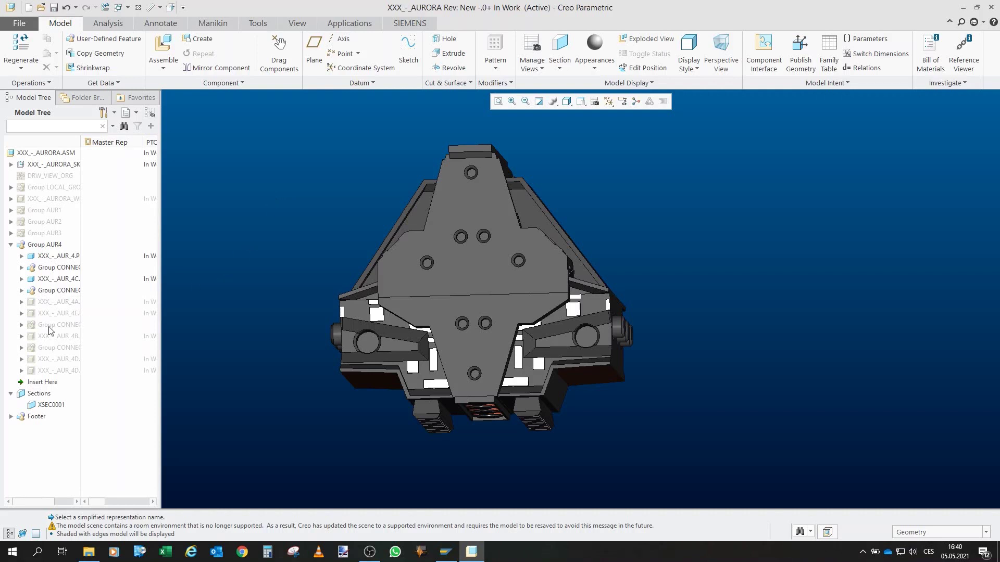
- Show the XXX_-_AUR_4A wing part on one side of the stern section
click(66, 305)
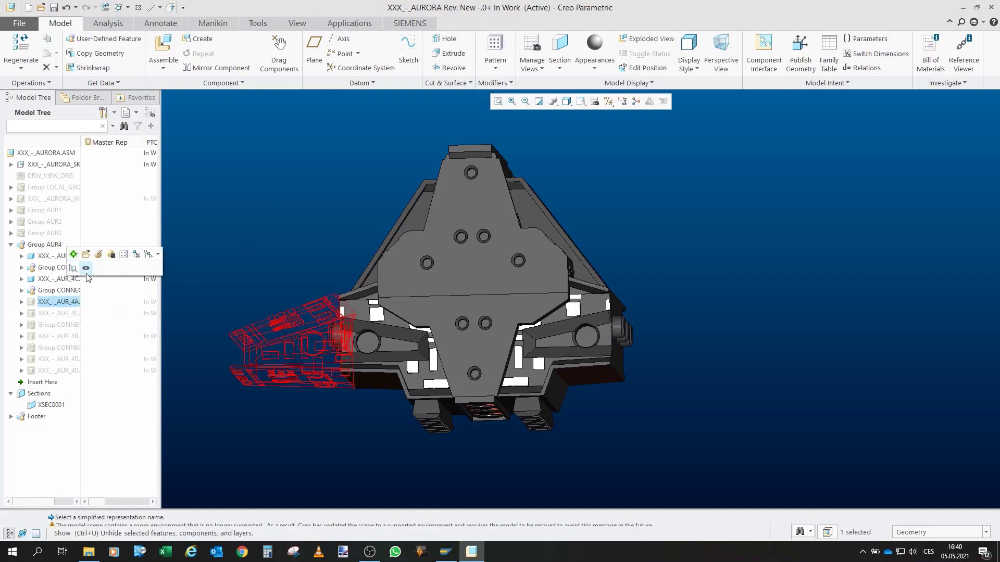
drag(395, 333, 448, 335)
click(301, 453)
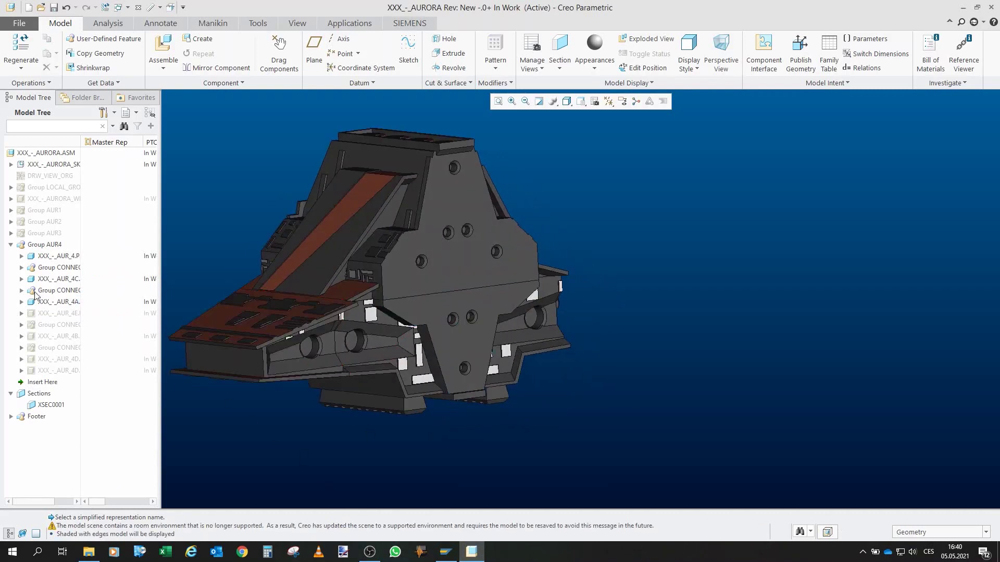
- Show the XXX_-_AUR_4E wing part on the opposite side and examine both mounted wings
click(50, 314)
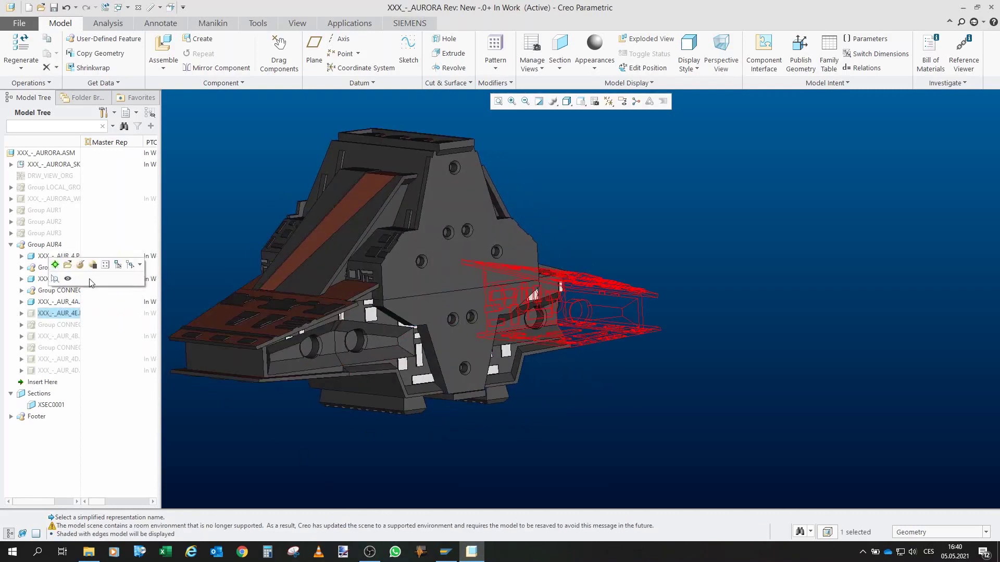
click(705, 436)
drag(705, 436, 703, 295)
scroll(589, 298, up, 3)
mouse_move(622, 285)
mouse_down()
mouse_move(706, 335)
mouse_move(439, 339)
mouse_move(485, 286)
mouse_move(479, 301)
mouse_up()
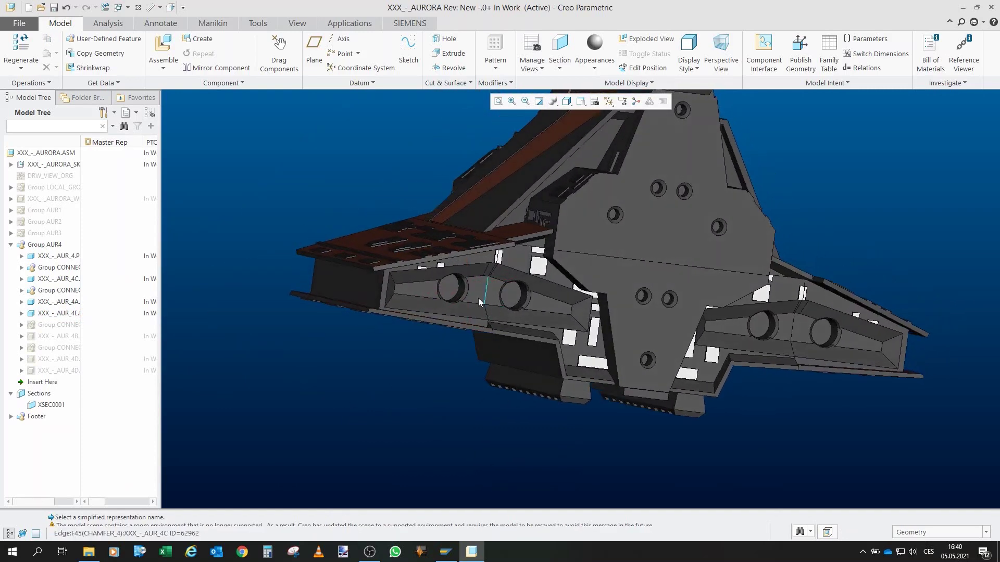
key(ctrl+d)
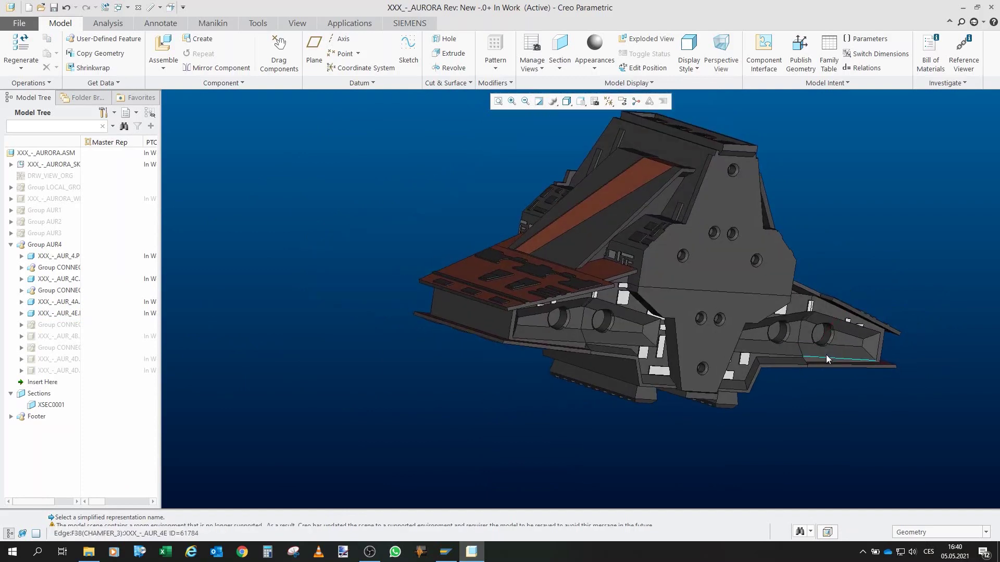
key(ctrl+2)
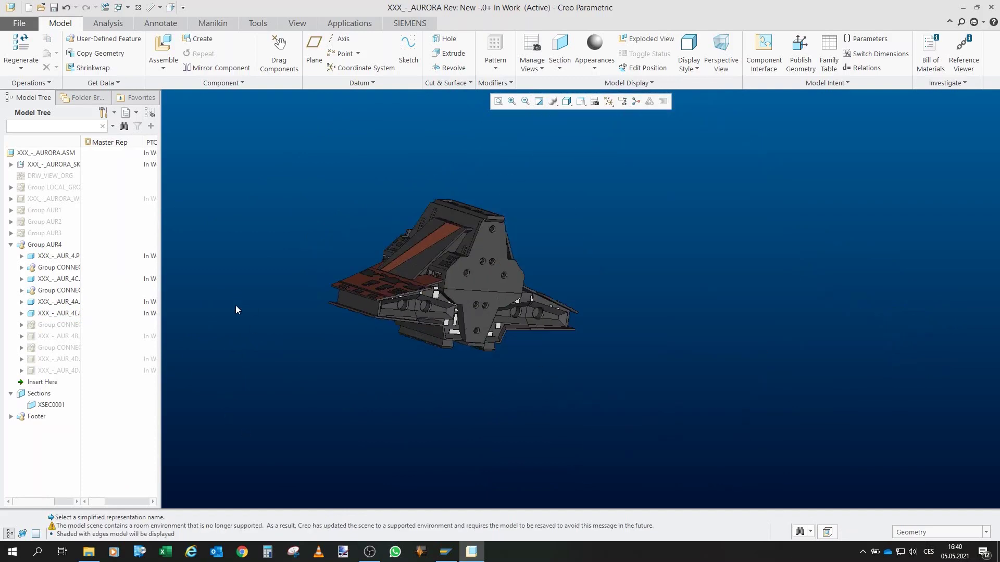
- Show the third connector group in Group AUR4 and examine its connectors on the front face and wings
click(62, 324)
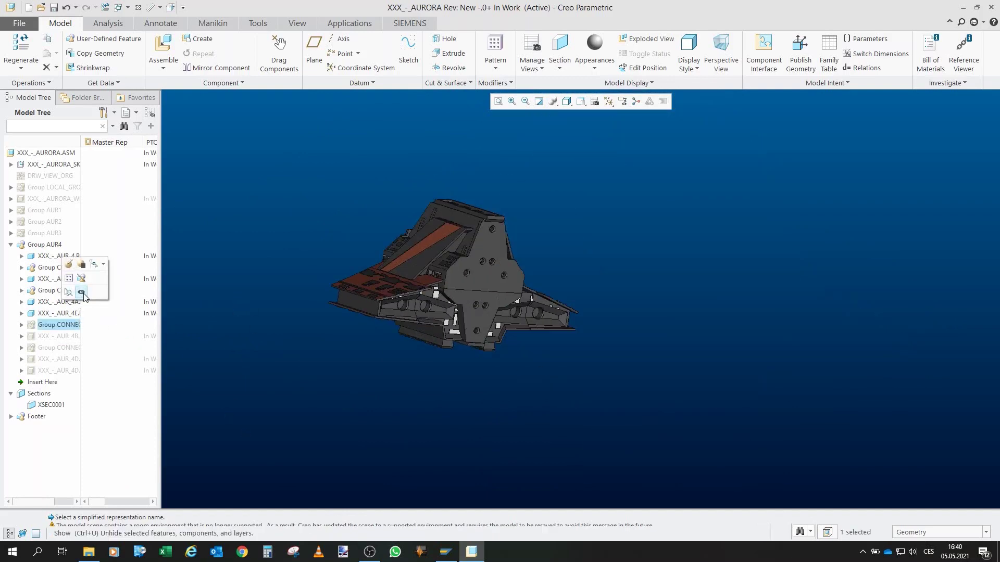
scroll(464, 364, up, 5)
click(689, 232)
scroll(689, 231, down, 5)
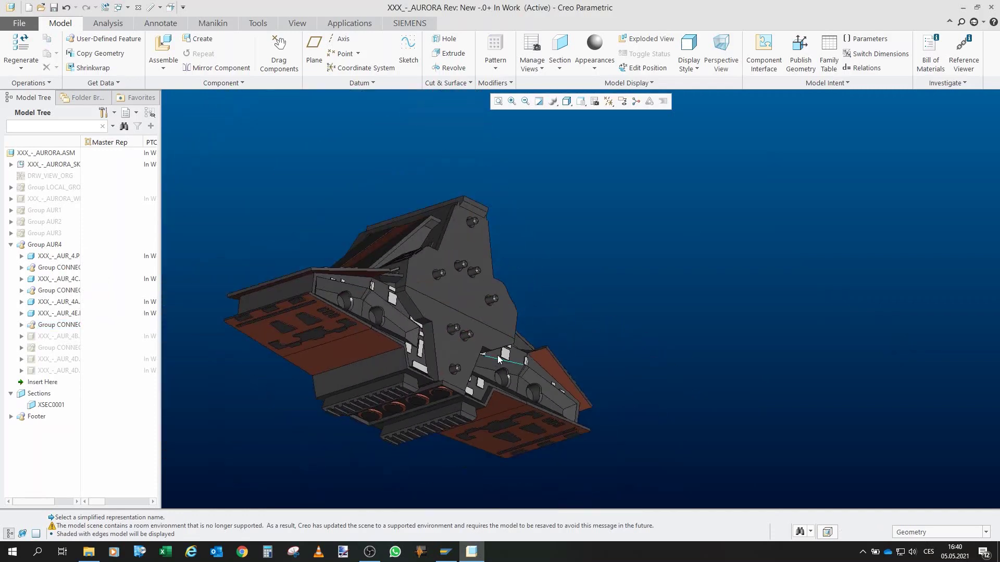
drag(573, 270, 516, 330)
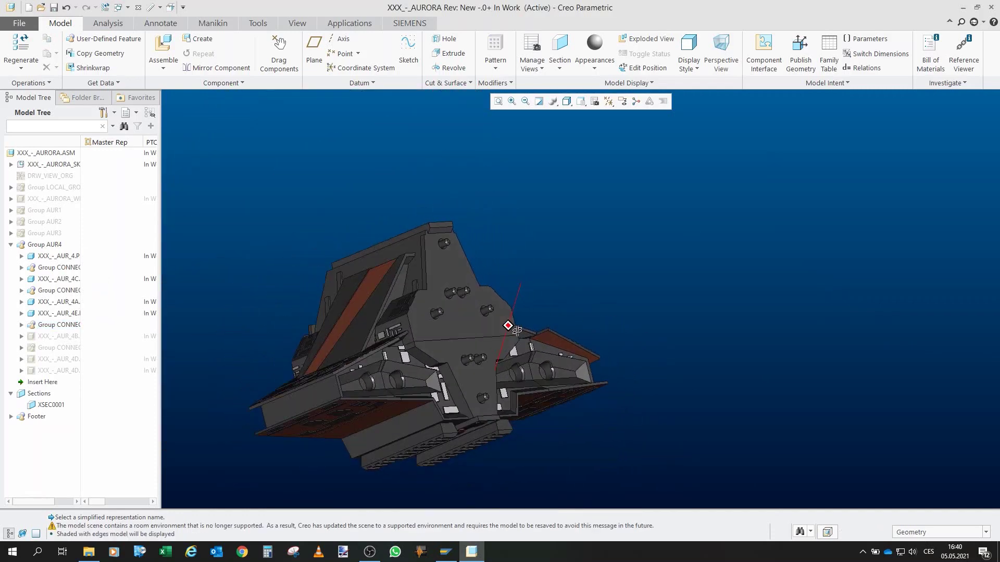
drag(613, 238, 569, 258)
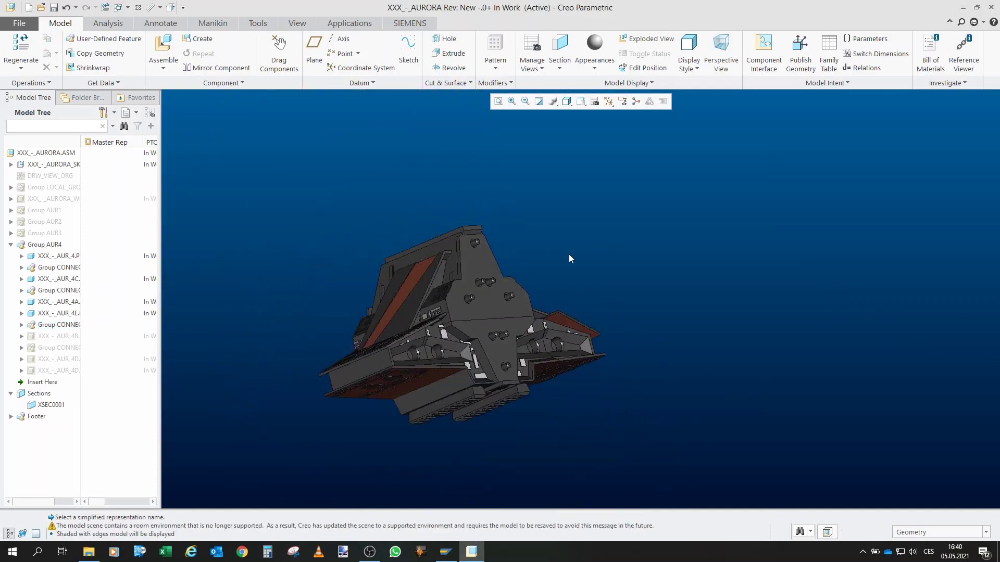
- Show the XXX_-_AUR_4B part on the front face of the stern section
click(58, 336)
click(123, 298)
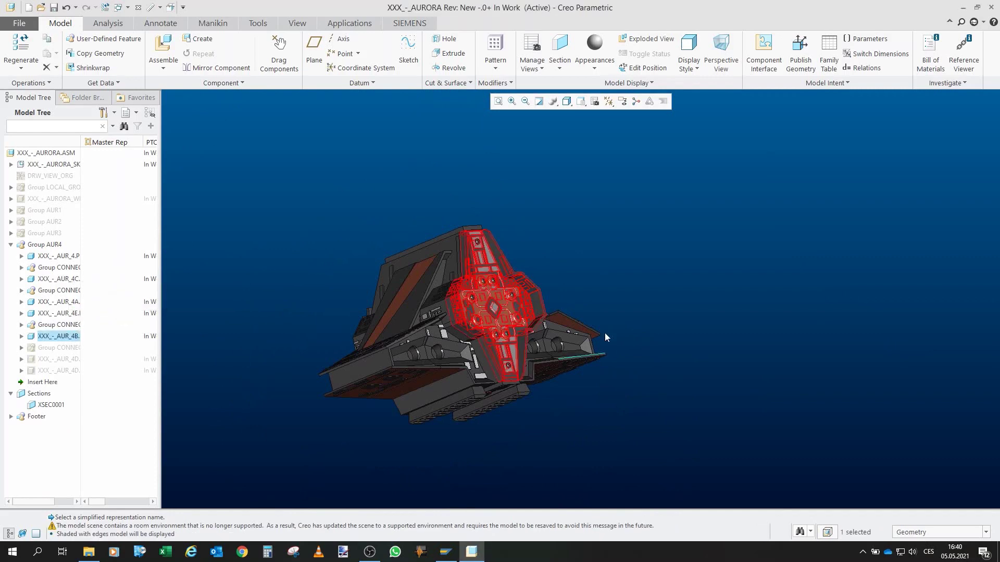
- Examine the mounted XXX_-_AUR_4B part close up, including the round nozzles, pipes and central diamond on the front face
scroll(604, 332, up, 5)
click(657, 227)
drag(657, 227, 474, 337)
scroll(448, 333, down, 3)
scroll(474, 337, up, 6)
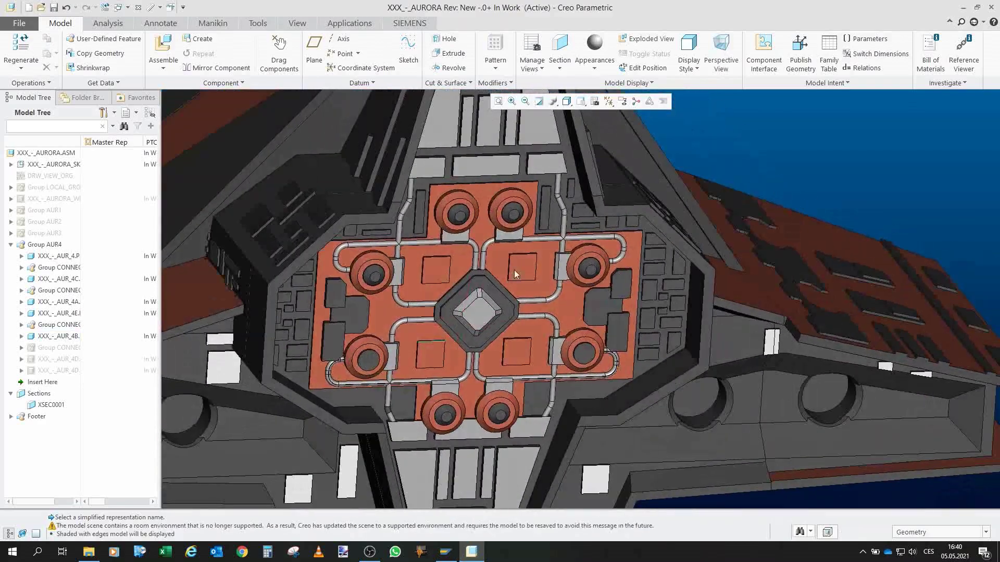
scroll(514, 274, down, 5)
mouse_move(514, 275)
mouse_down()
mouse_move(469, 285)
mouse_move(473, 274)
mouse_move(531, 275)
mouse_up()
scroll(465, 296, up, 6)
scroll(473, 274, down, 3)
scroll(473, 273, up, 4)
scroll(531, 275, down, 3)
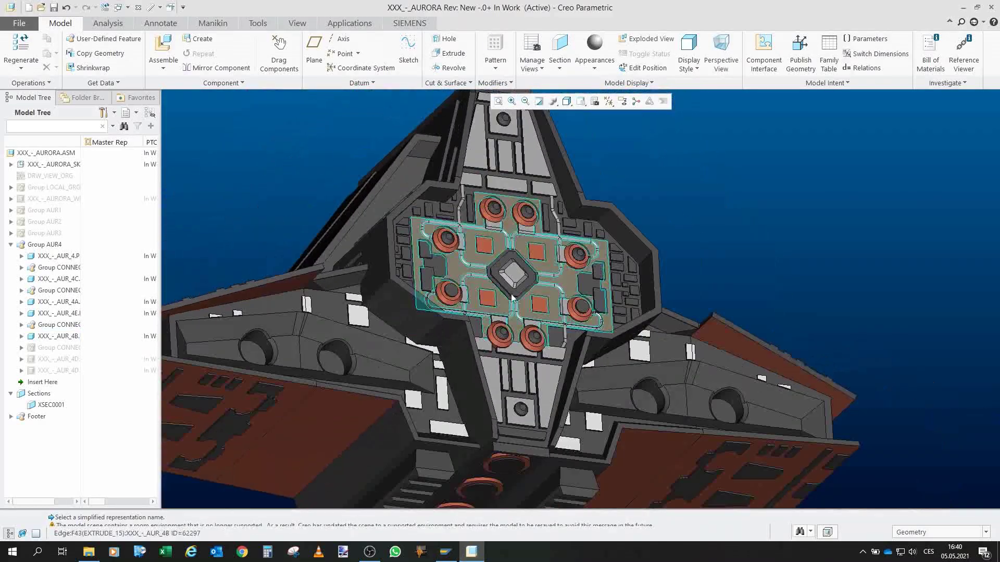
scroll(549, 276, up, 4)
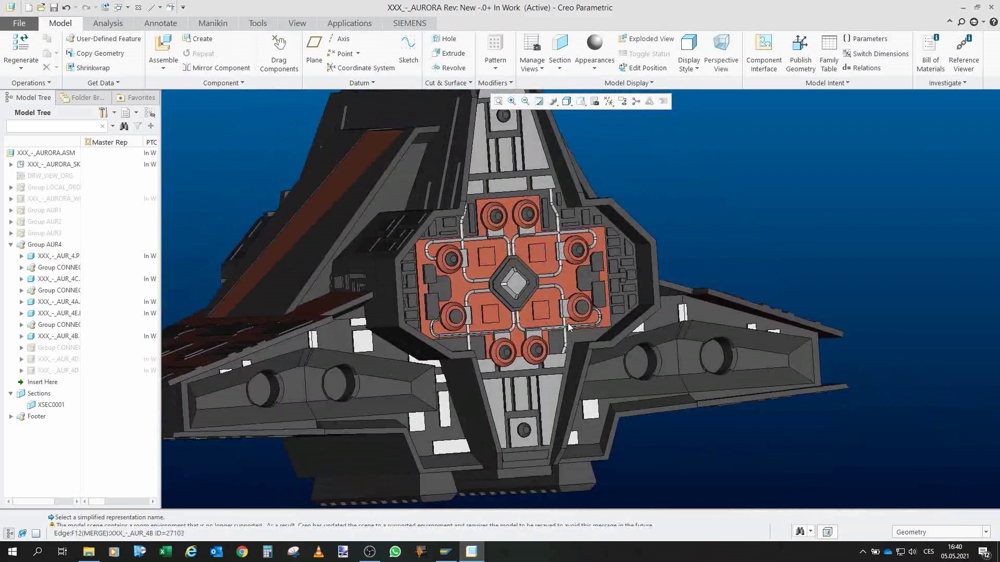
scroll(526, 272, up, 4)
scroll(525, 271, down, 2)
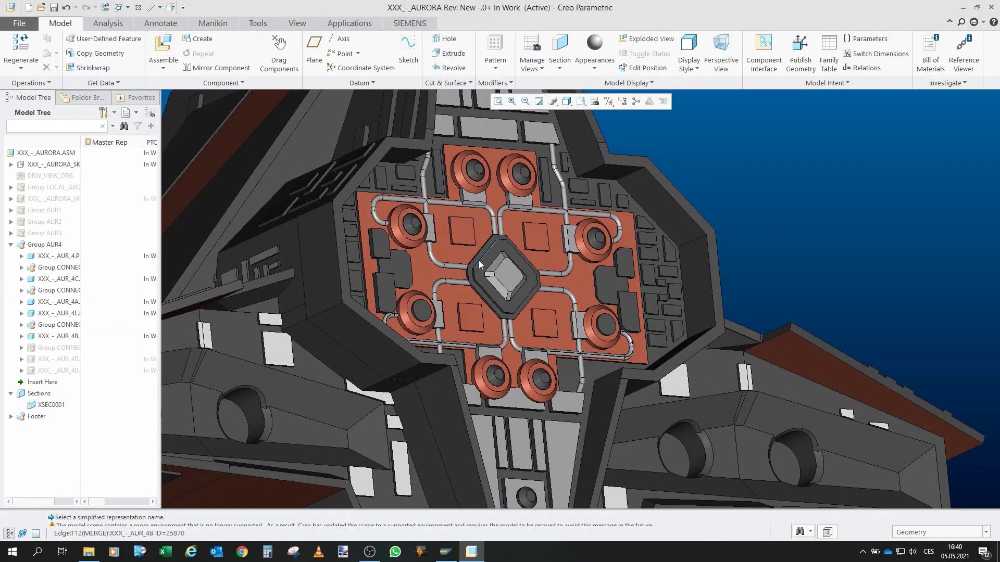
scroll(478, 260, up, 4)
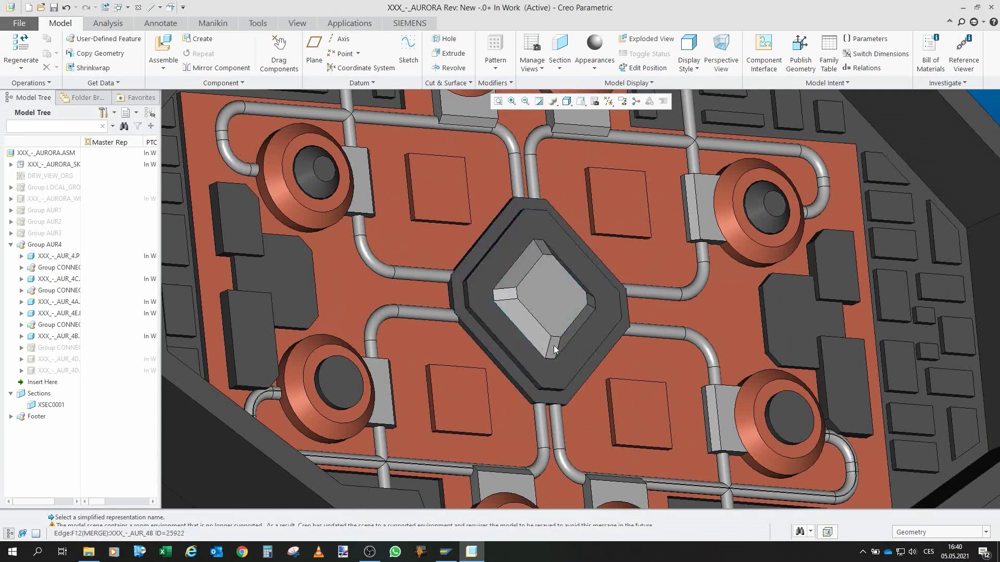
scroll(525, 281, down, 6)
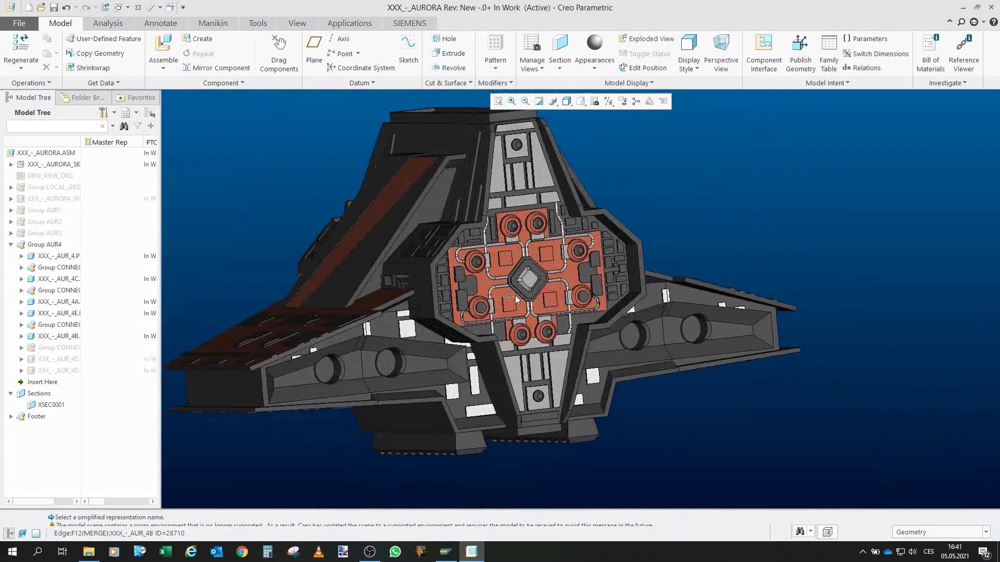
scroll(587, 243, up, 5)
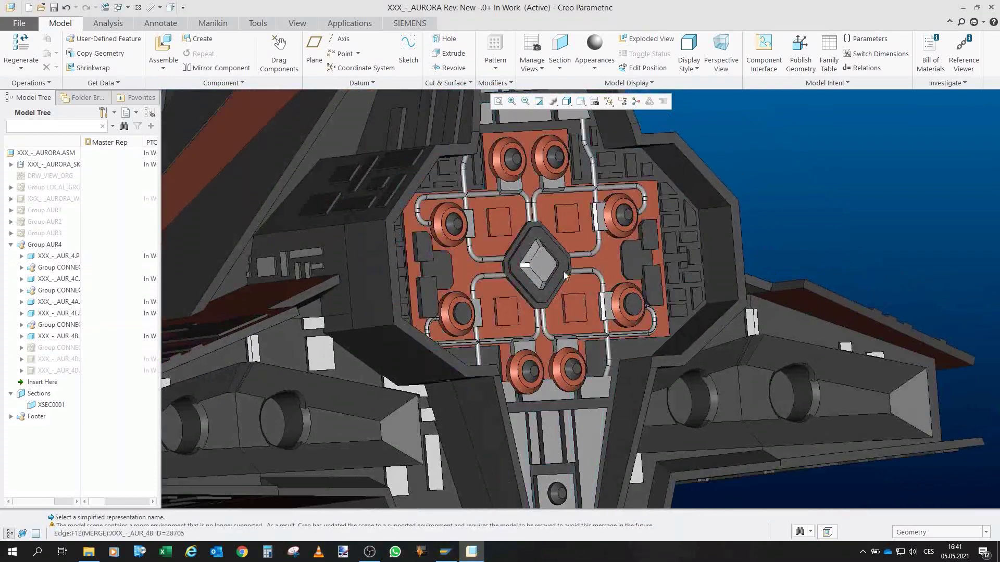
scroll(564, 276, down, 5)
mouse_move(565, 276)
mouse_down()
mouse_move(501, 255)
mouse_move(552, 267)
mouse_move(432, 275)
mouse_up()
scroll(552, 266, up, 3)
scroll(555, 268, down, 3)
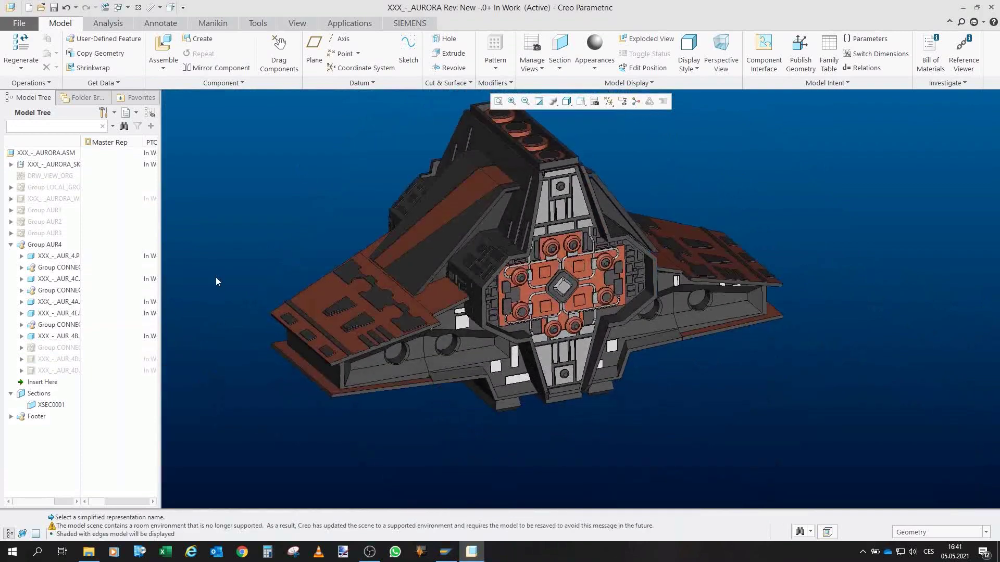
- Show the fourth connector group in Group AUR4 and examine its connectors on the front of both wings
click(59, 347)
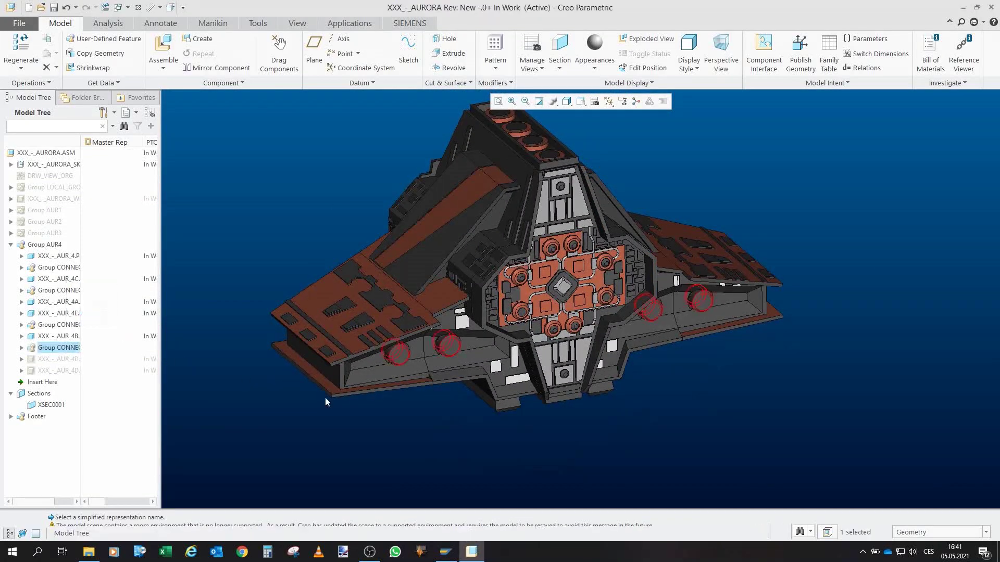
drag(324, 398, 307, 230)
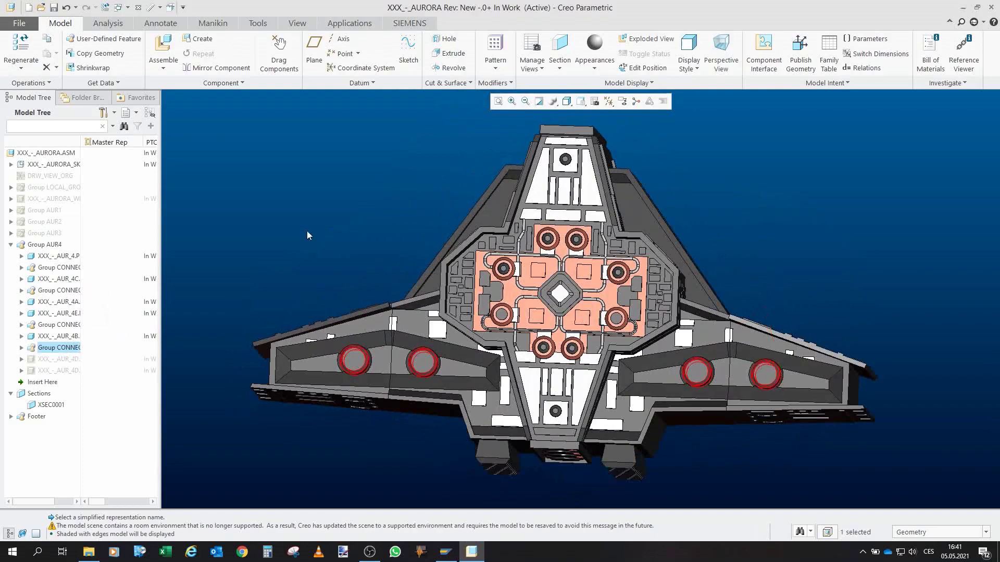
click(307, 230)
scroll(345, 328, down, 2)
scroll(345, 328, up, 4)
drag(345, 328, 346, 288)
scroll(347, 287, down, 2)
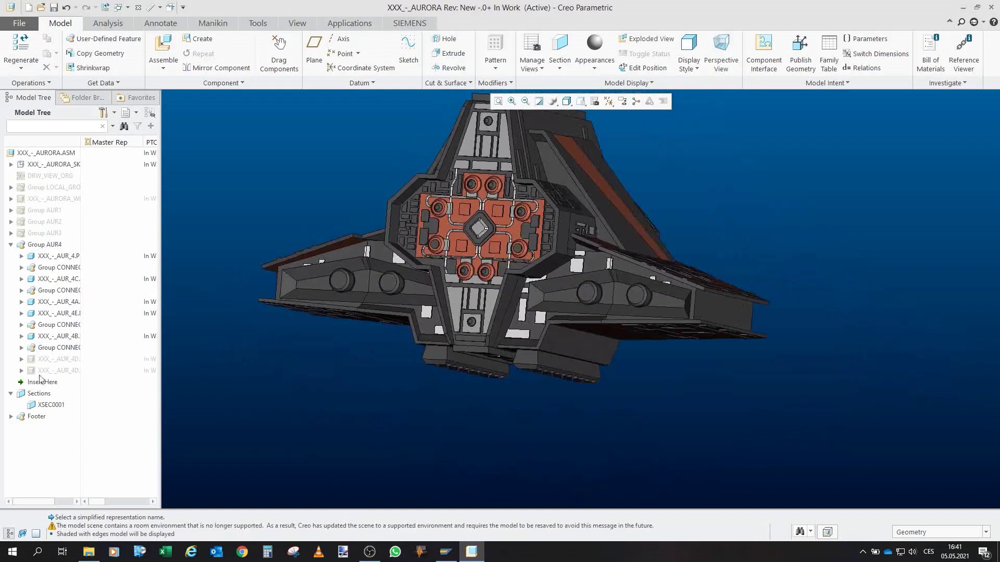
- Show both XXX_-_AUR_4D parts with the yellow windows on the front of the two wings
click(67, 359)
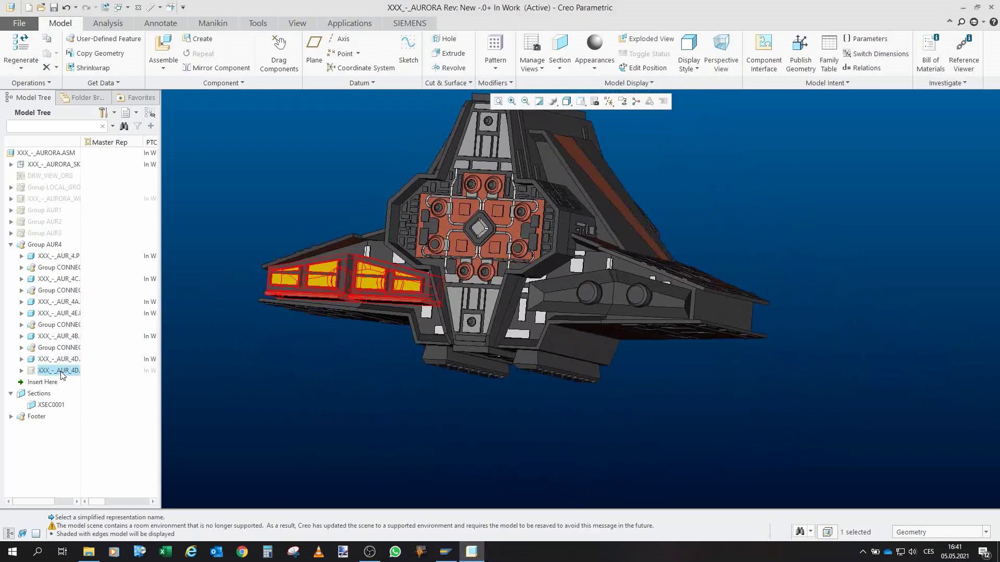
click(76, 325)
click(298, 251)
drag(298, 250, 364, 266)
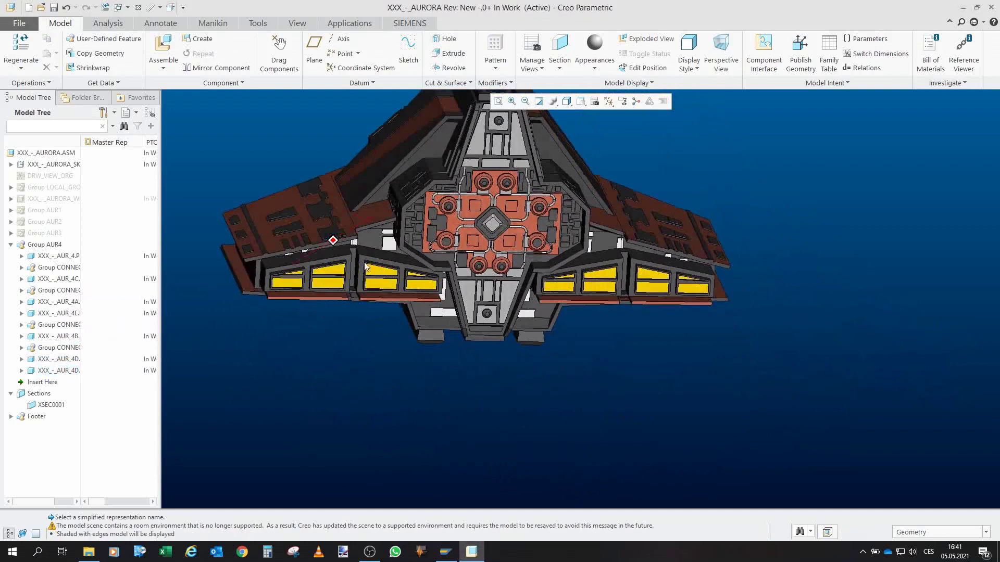
- Open the XXX_-_AUR_4D part in its own window, inspect it from another side and return to the assembly
click(364, 266)
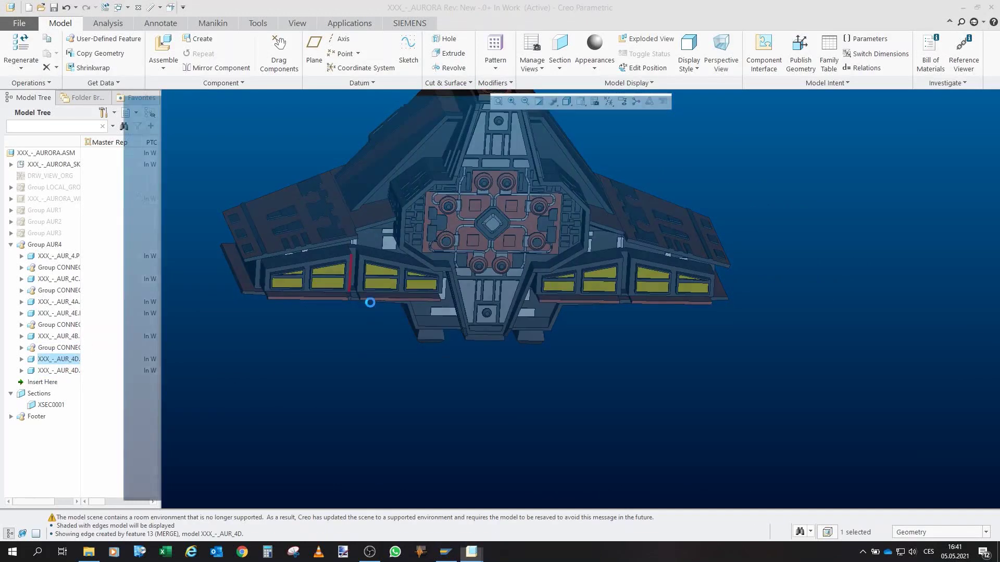
drag(372, 428, 301, 369)
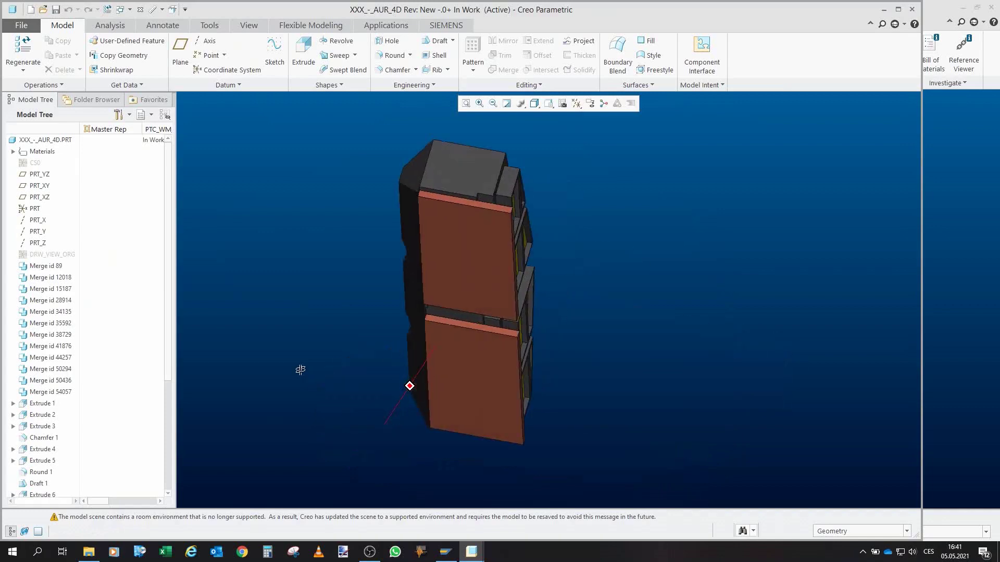
click(139, 10)
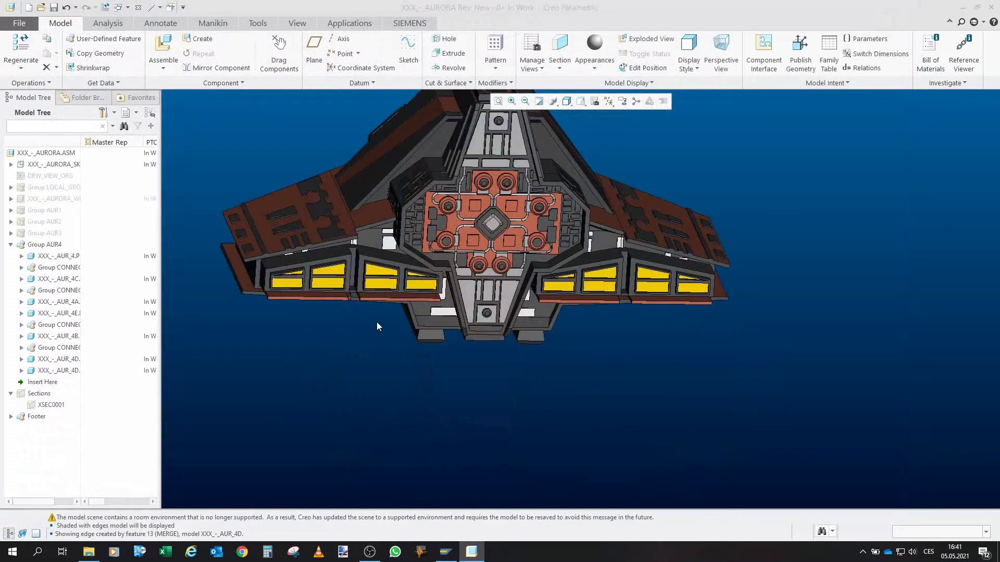
- Collapse Group AUR4 in the model tree and show Group AUR3 attached to the stern section
drag(354, 219, 272, 217)
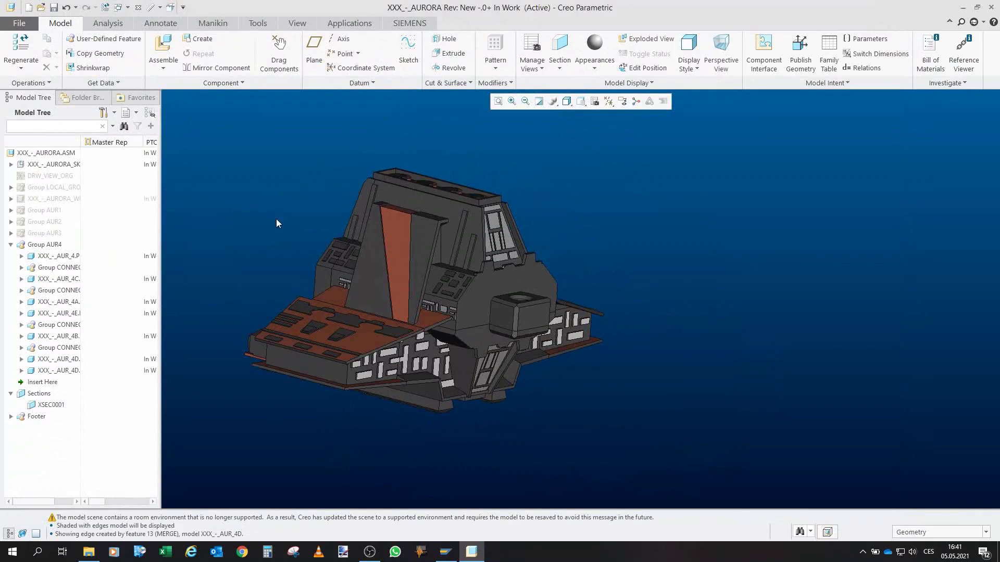
click(10, 245)
click(42, 236)
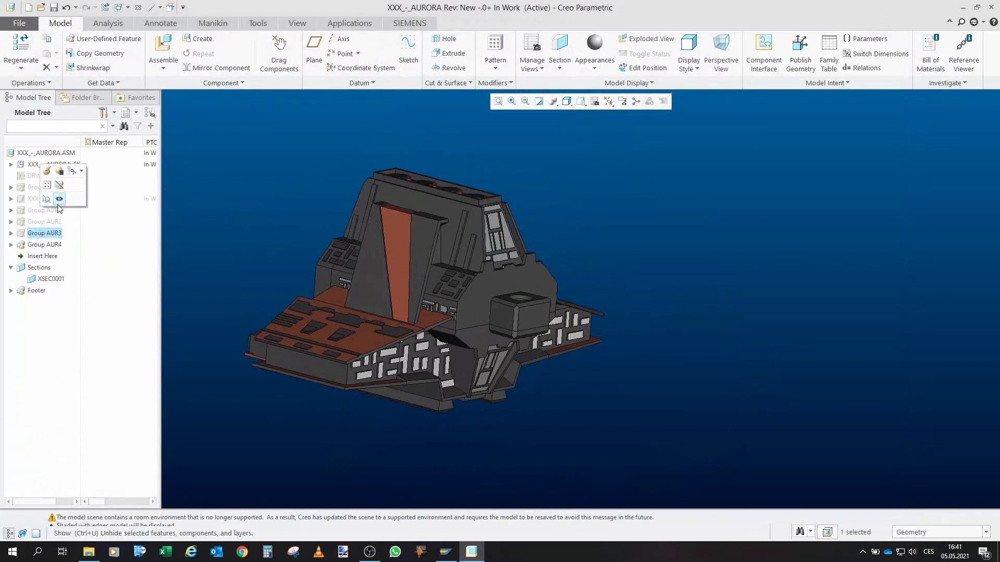
click(61, 207)
click(218, 178)
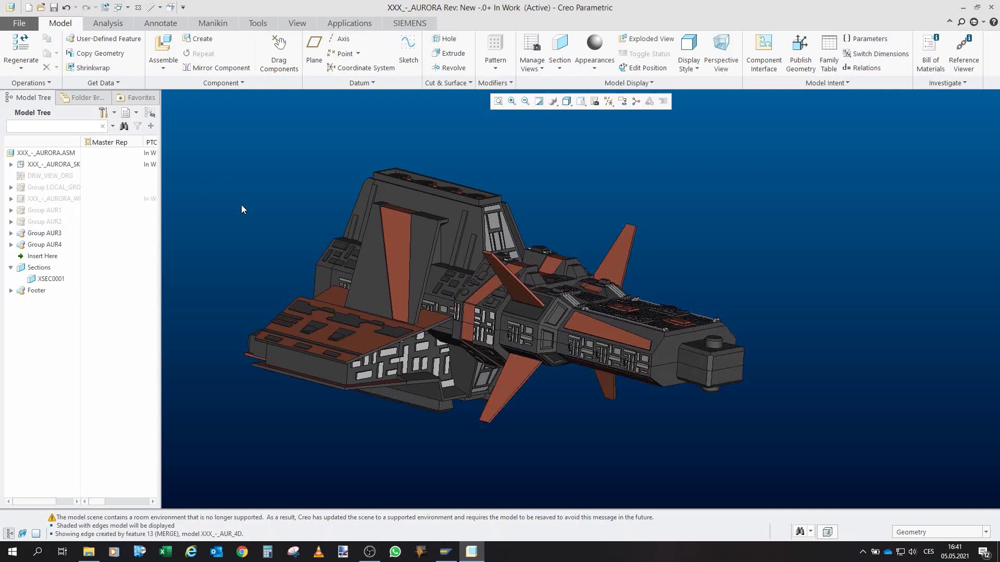
- Expand Group AUR3 and hide its connector group, XXX_-_AUR_3A and the four XXX_-_AUR_3B parts
click(10, 233)
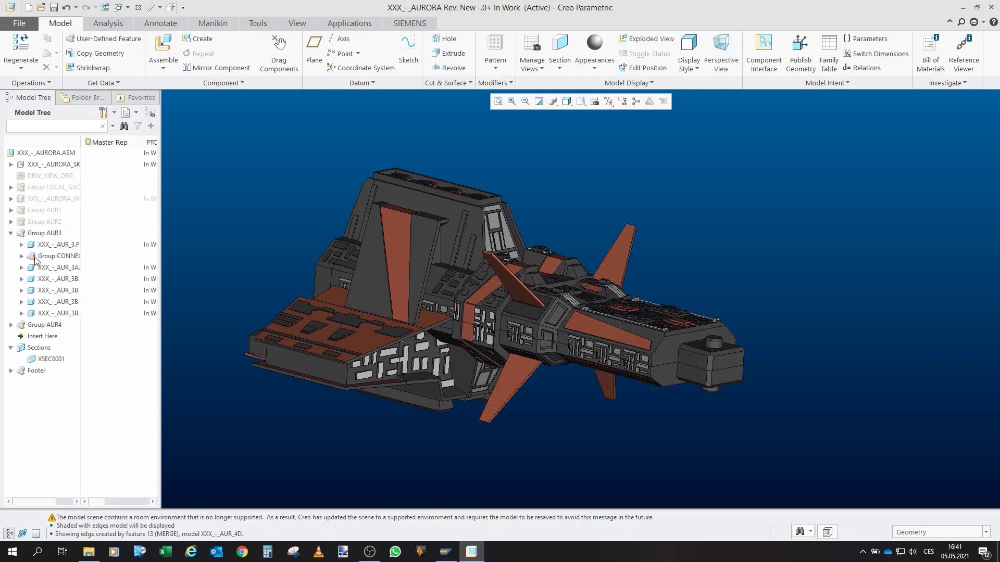
shift+click(57, 314)
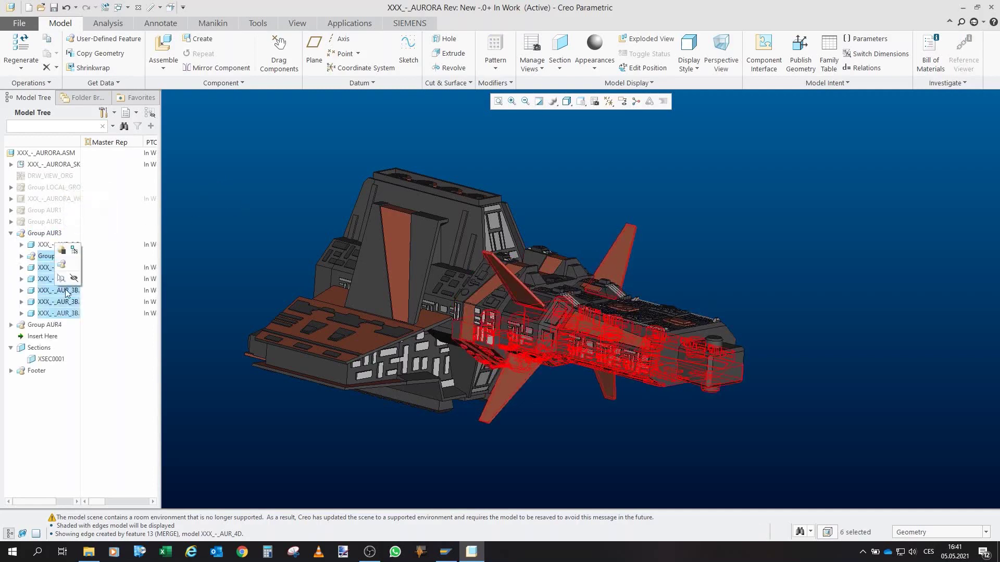
click(75, 276)
- Hide Group AUR4 so that only the XXX_-_AUR_3 base part is displayed
scroll(633, 343, up, 5)
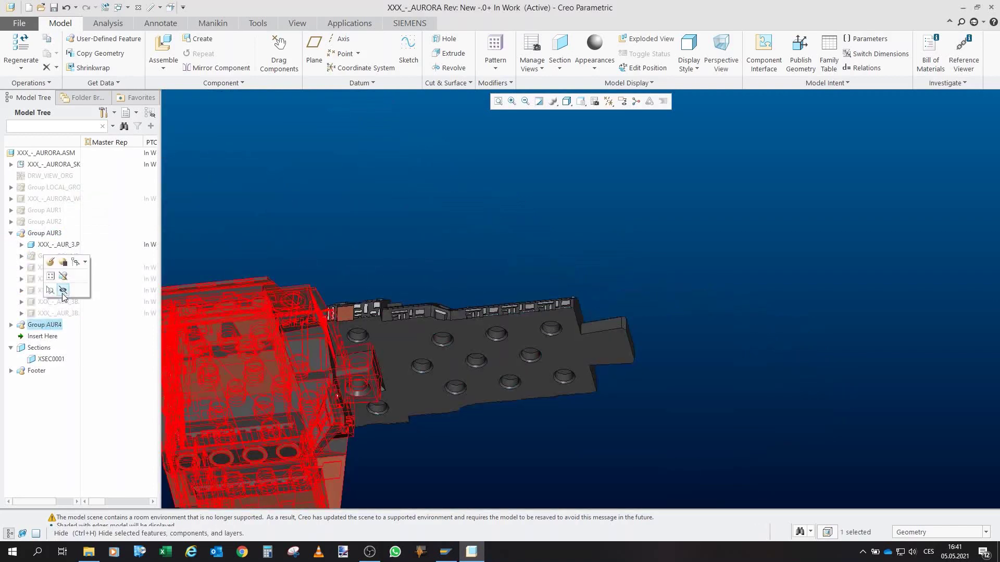
click(63, 290)
key(ctrl+d)
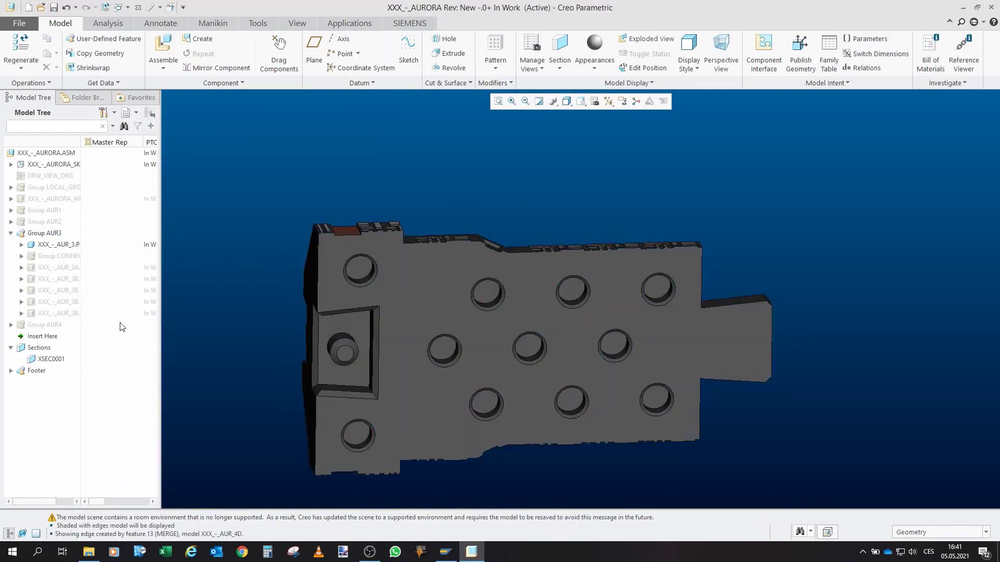
- Show the connector group of Group AUR3 and the XXX_-_AUR_3A lower hull part
click(406, 194)
mouse_move(430, 277)
mouse_down()
mouse_move(427, 296)
mouse_move(411, 289)
mouse_move(442, 328)
mouse_move(439, 340)
mouse_move(213, 366)
mouse_up()
click(67, 268)
click(70, 223)
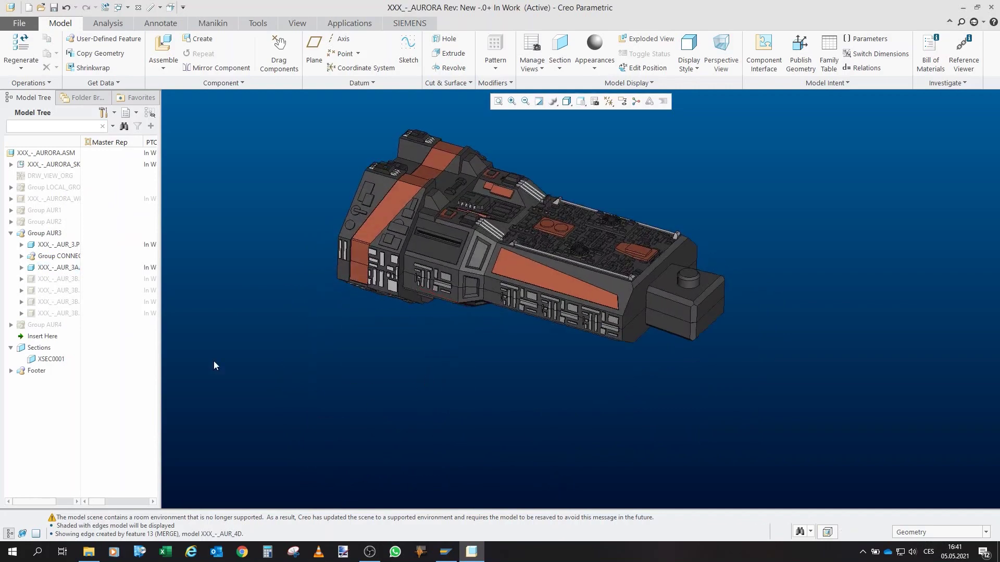
- Show the four XXX_-_AUR_3B fins on the hull and view how they are mounted
shift+click(60, 313)
click(73, 266)
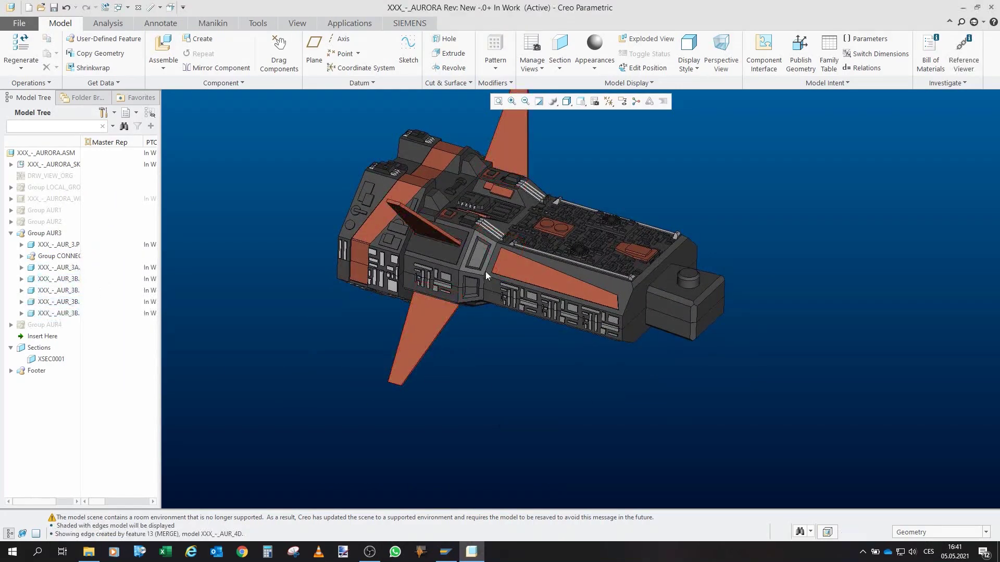
mouse_move(486, 275)
mouse_down()
mouse_move(489, 245)
mouse_move(427, 256)
mouse_up()
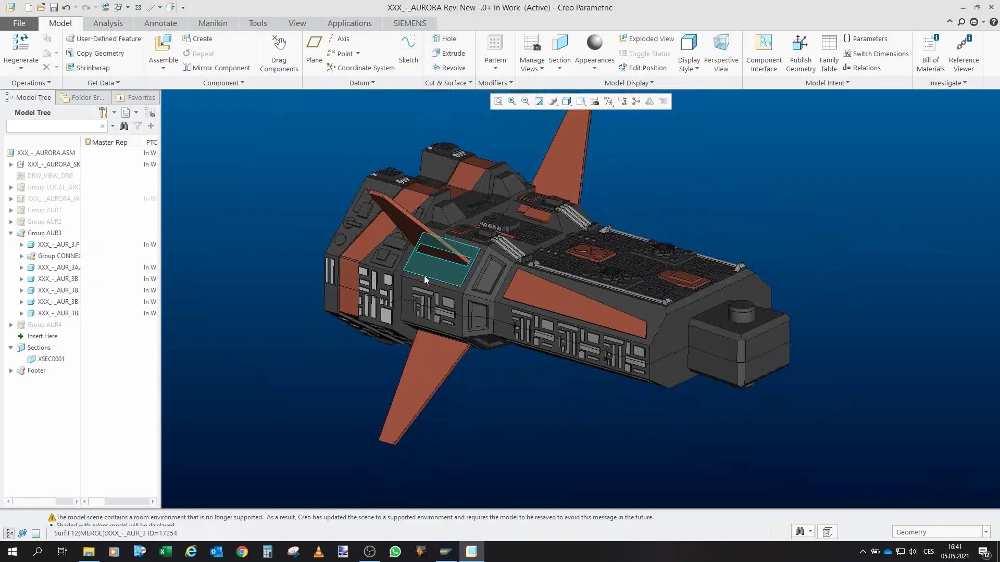
- Hide XXX_-_AUR_3A and the four XXX_-_AUR_3B fins, and examine the fin slot in the XXX_-_AUR_3 hull
click(78, 270)
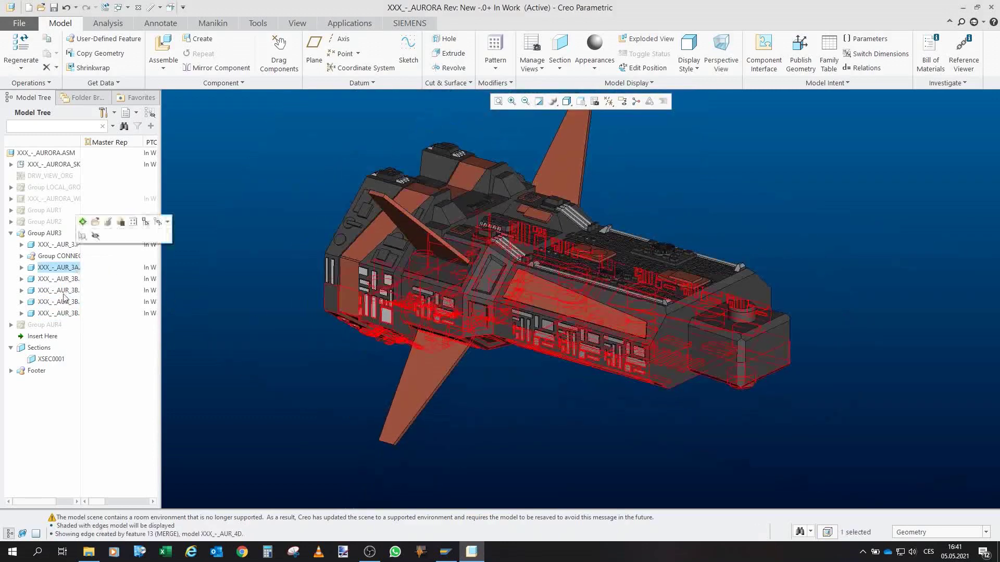
shift+click(59, 313)
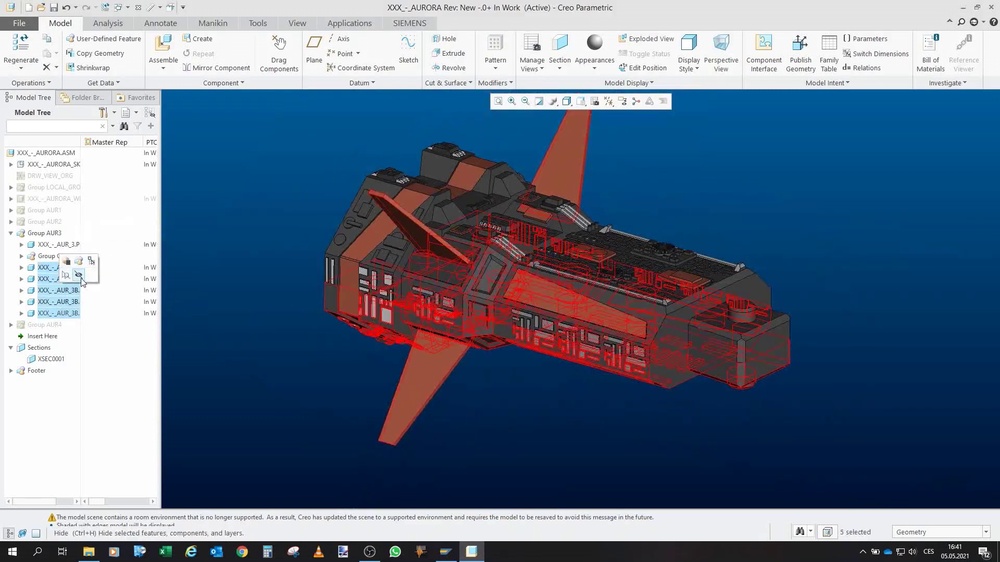
click(78, 274)
scroll(416, 255, down, 10)
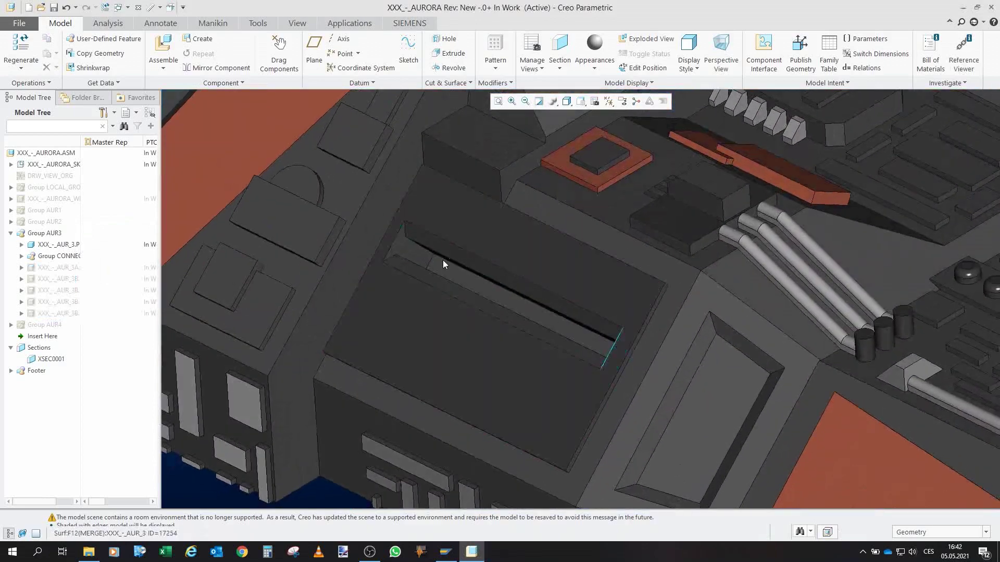
scroll(443, 264, up, 10)
drag(542, 284, 486, 339)
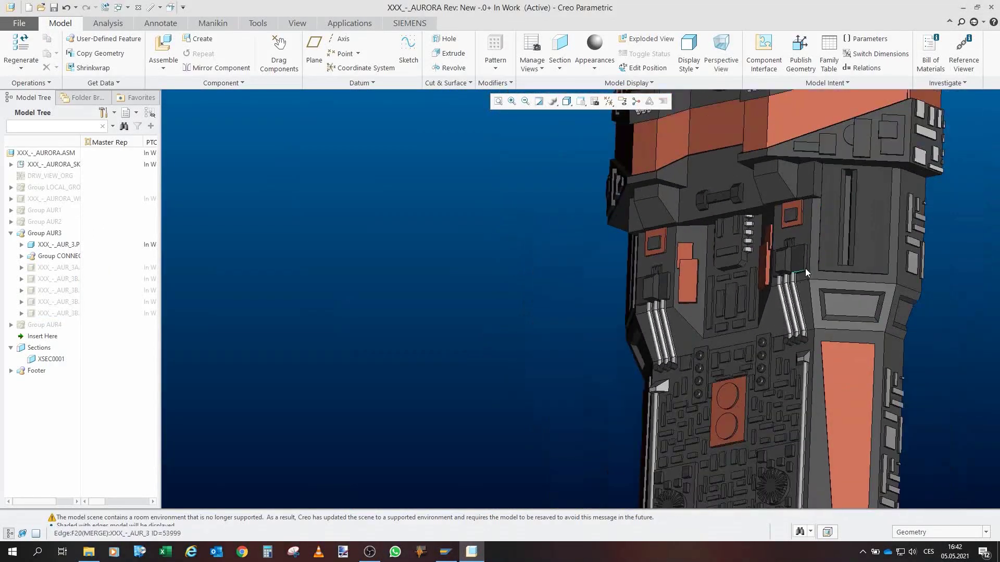
key(ctrl+d)
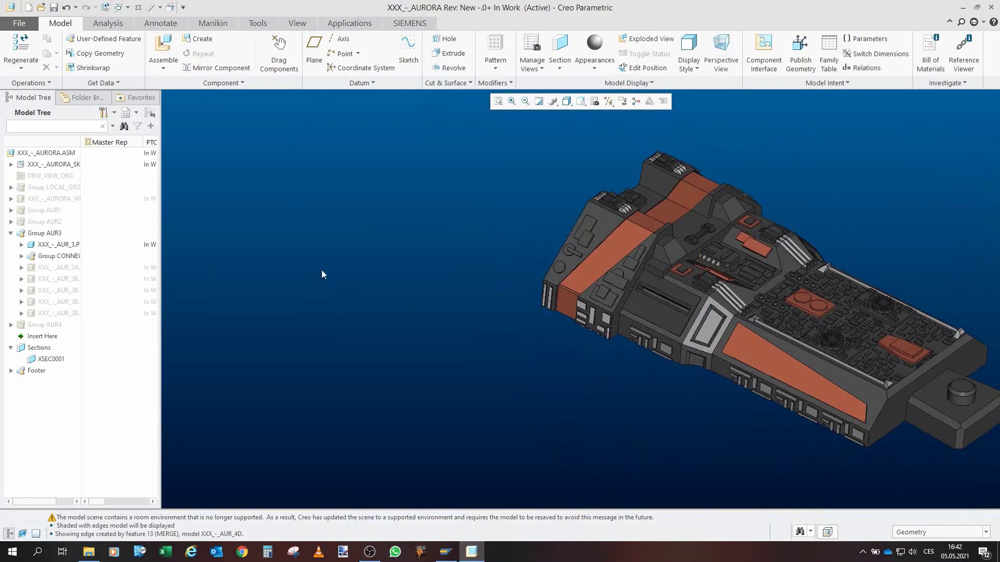
- Show XXX_-_AUR_3A and the four XXX_-_AUR_3B fins again
click(55, 269)
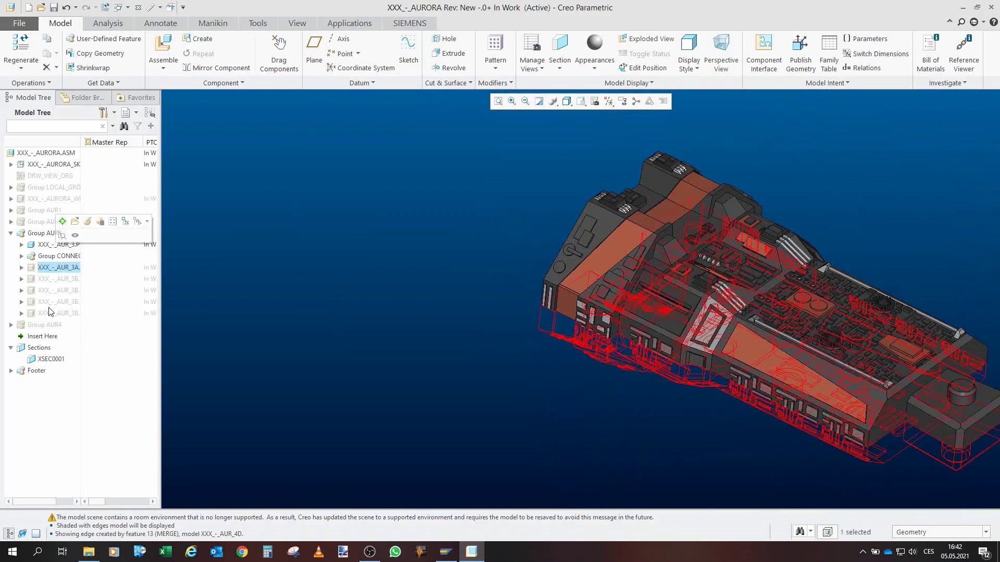
shift+click(52, 314)
click(73, 279)
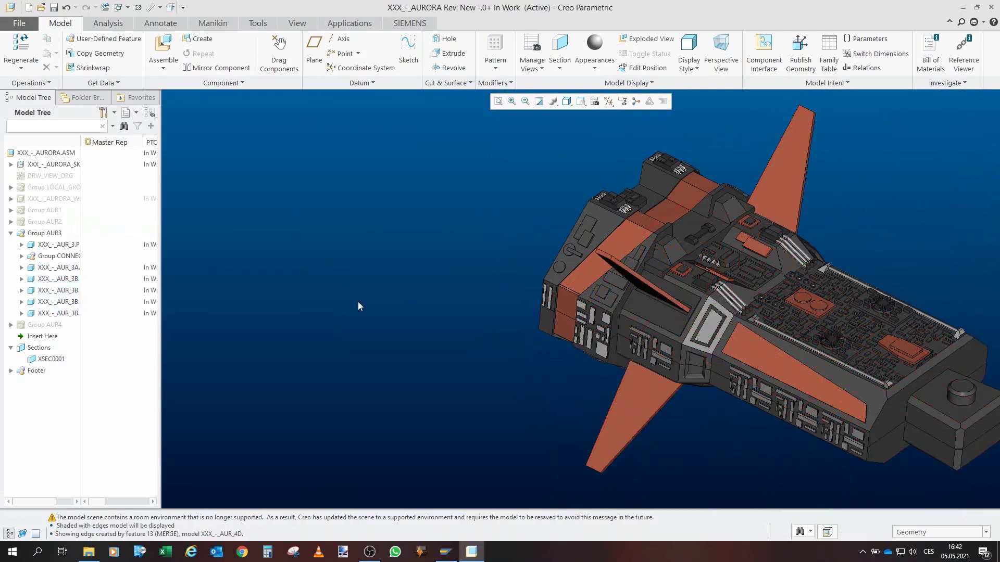
- Collapse Group AUR3, show Group AUR4 again and view the two joined sections
click(9, 235)
scroll(256, 296, down, 3)
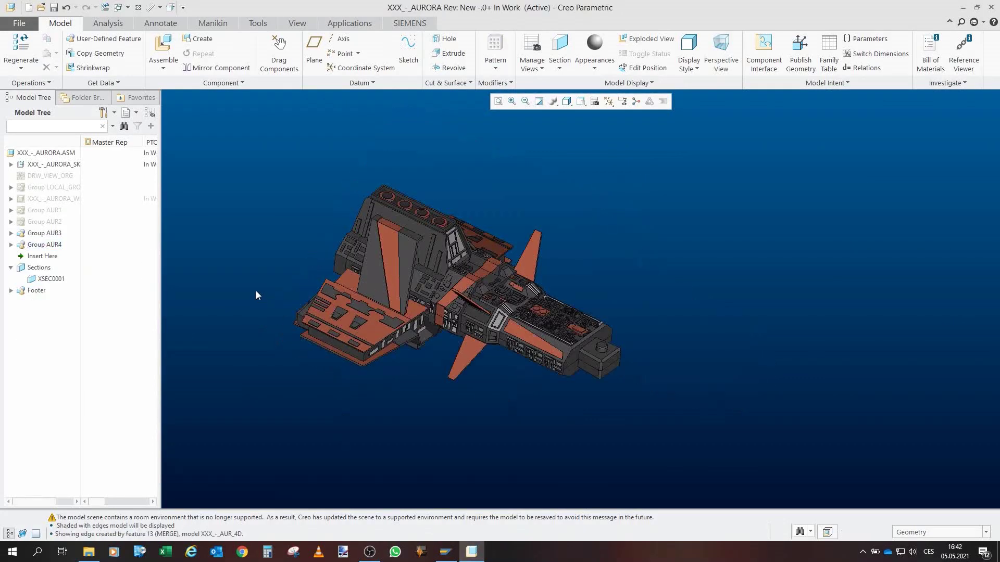
scroll(429, 315, up, 4)
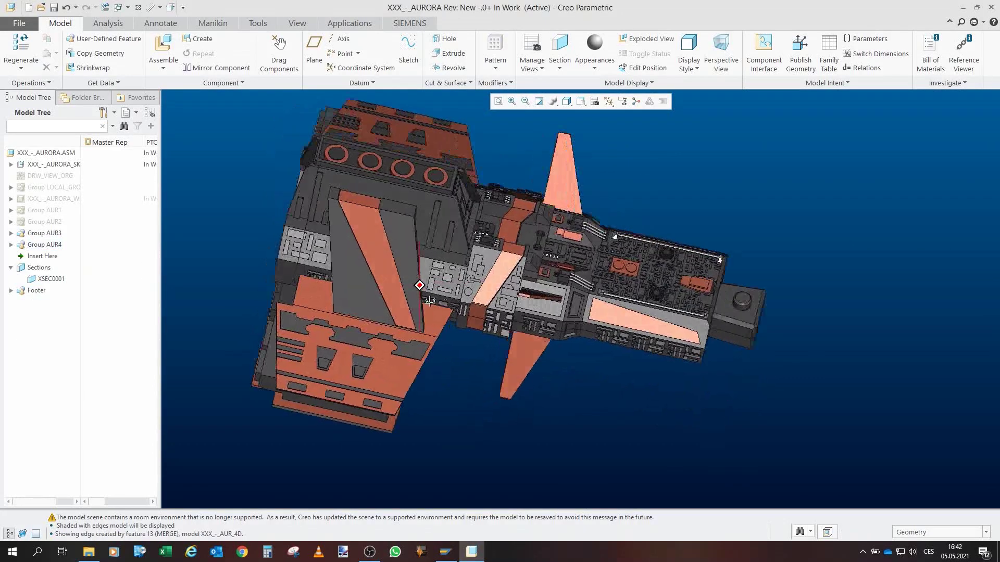
- Examine the joined Group AUR3 and Group AUR4 sections from the side and from above, including the hull joint and the fins
mouse_move(425, 301)
mouse_down()
mouse_move(438, 240)
mouse_move(507, 270)
mouse_up()
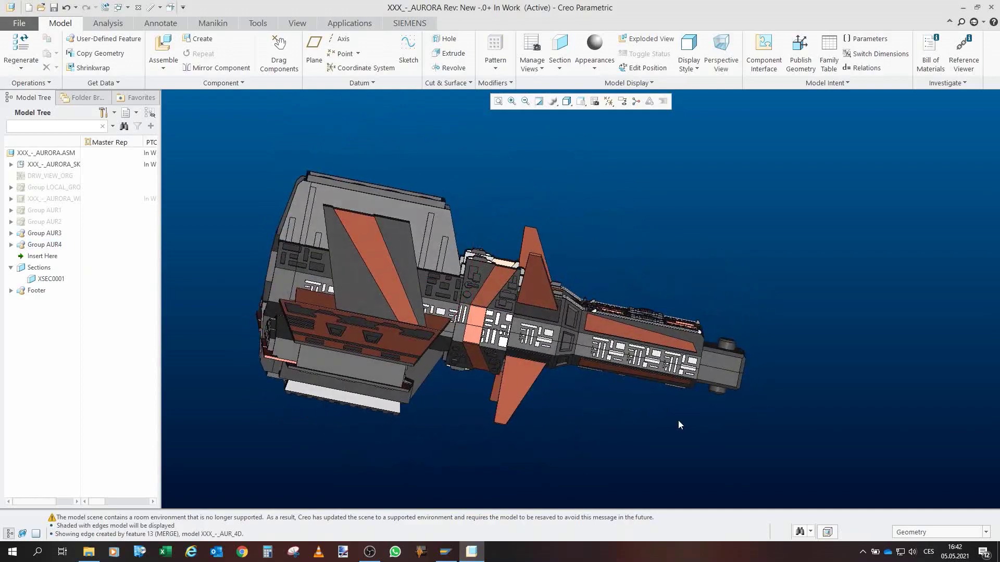
scroll(550, 334, up, 3)
scroll(469, 281, down, 4)
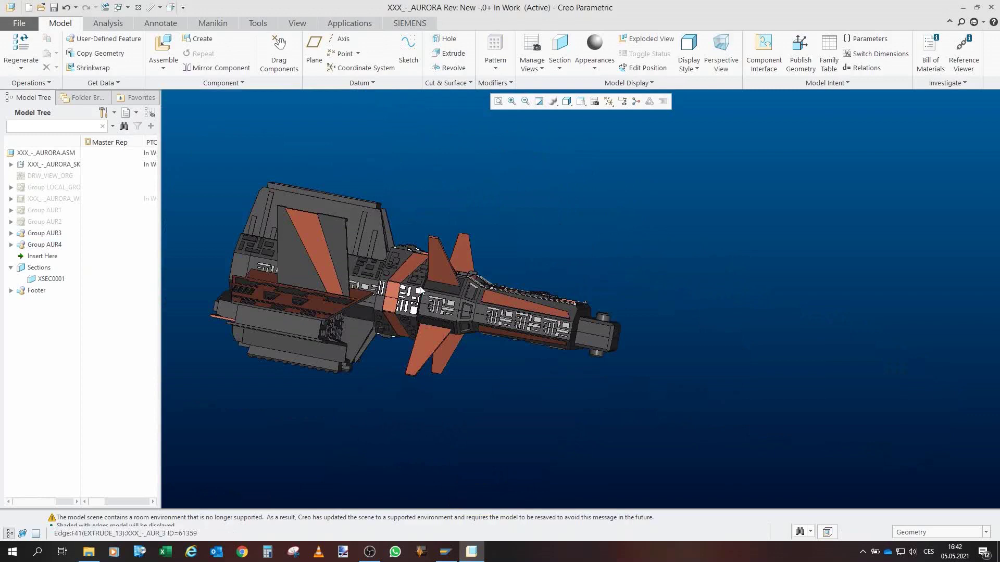
scroll(405, 229, up, 5)
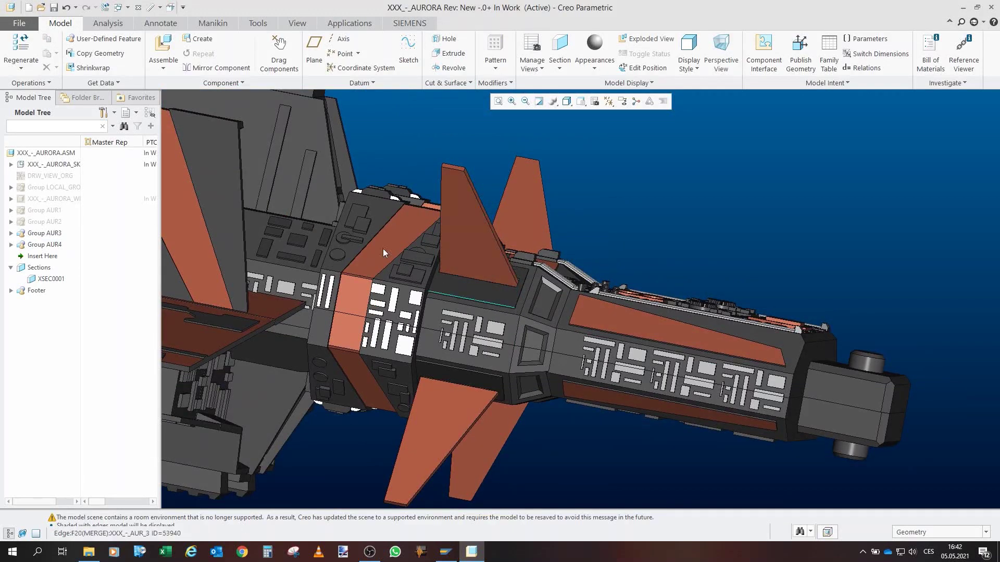
scroll(307, 211, down, 2)
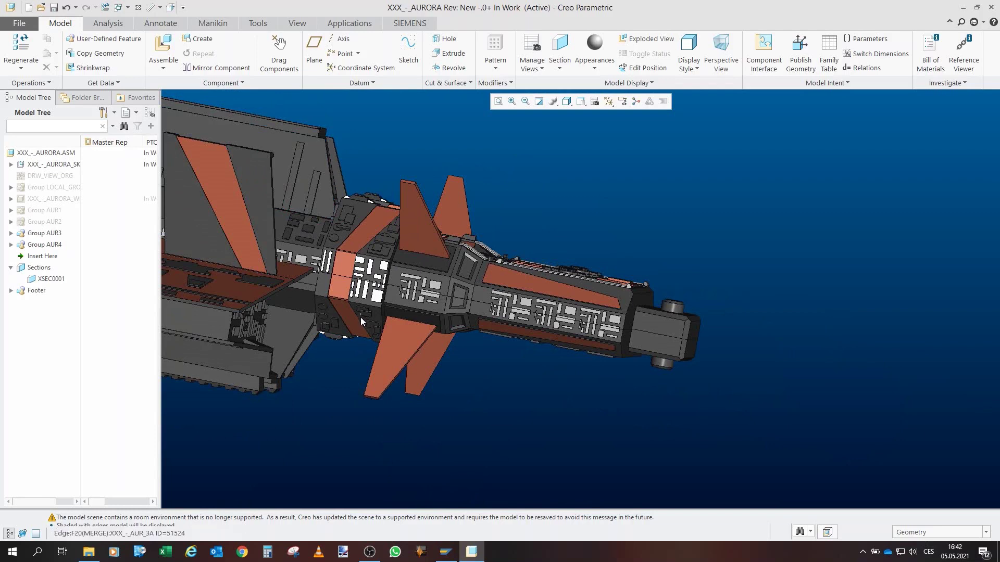
scroll(359, 213, down, 1)
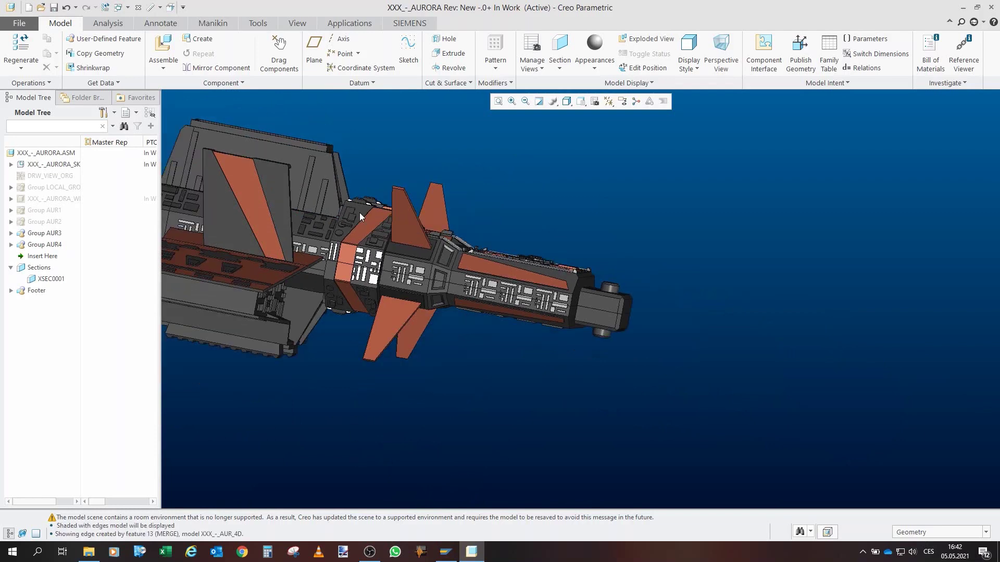
scroll(359, 213, down, 2)
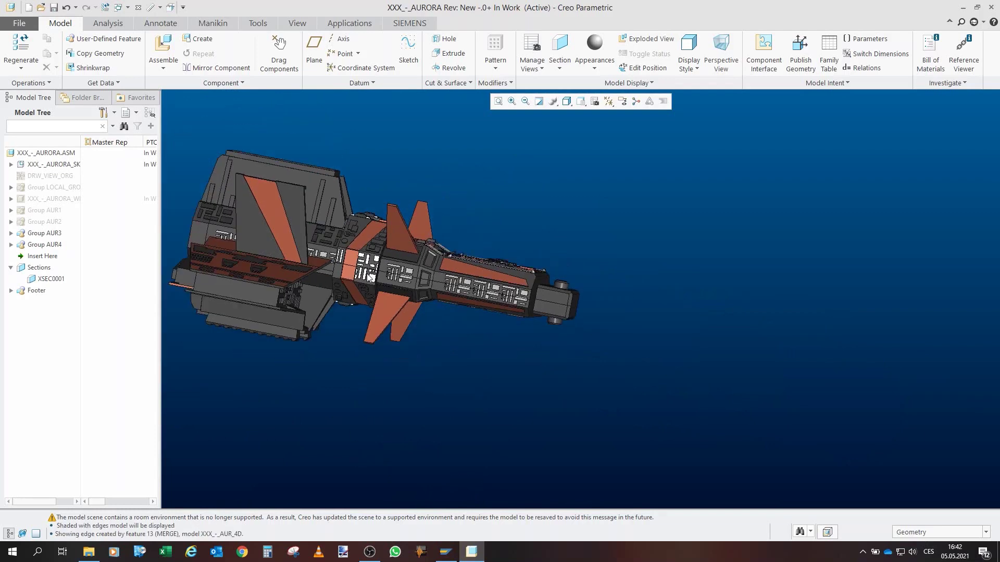
scroll(288, 264, up, 3)
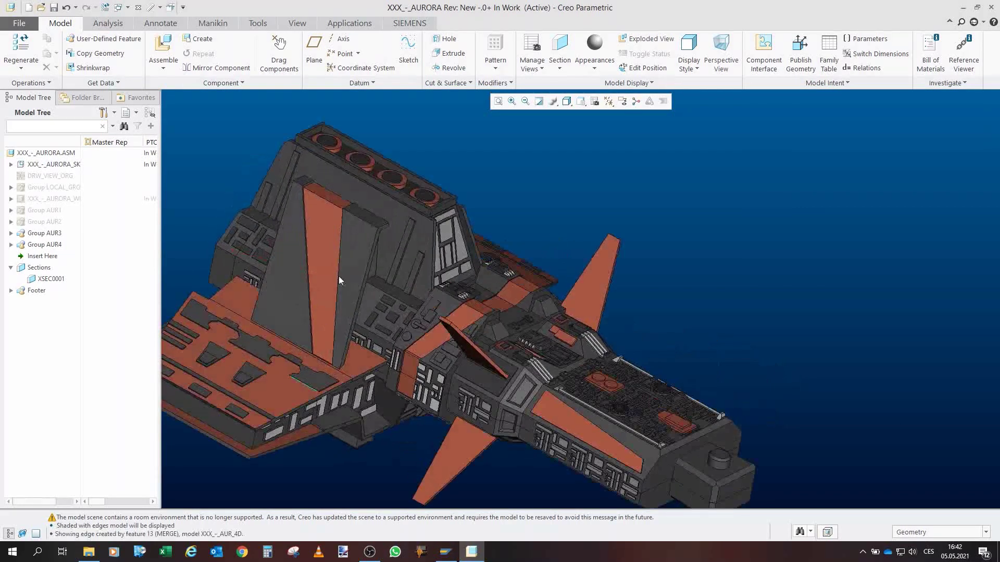
scroll(338, 276, down, 4)
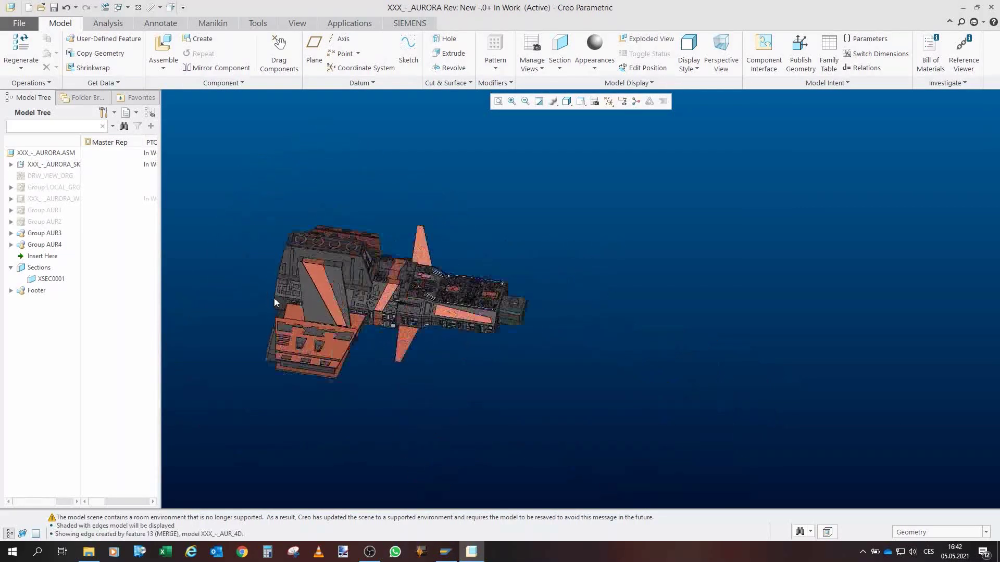
scroll(337, 297, up, 3)
mouse_move(571, 320)
mouse_down()
mouse_move(538, 309)
mouse_move(455, 311)
mouse_up()
scroll(500, 296, up, 5)
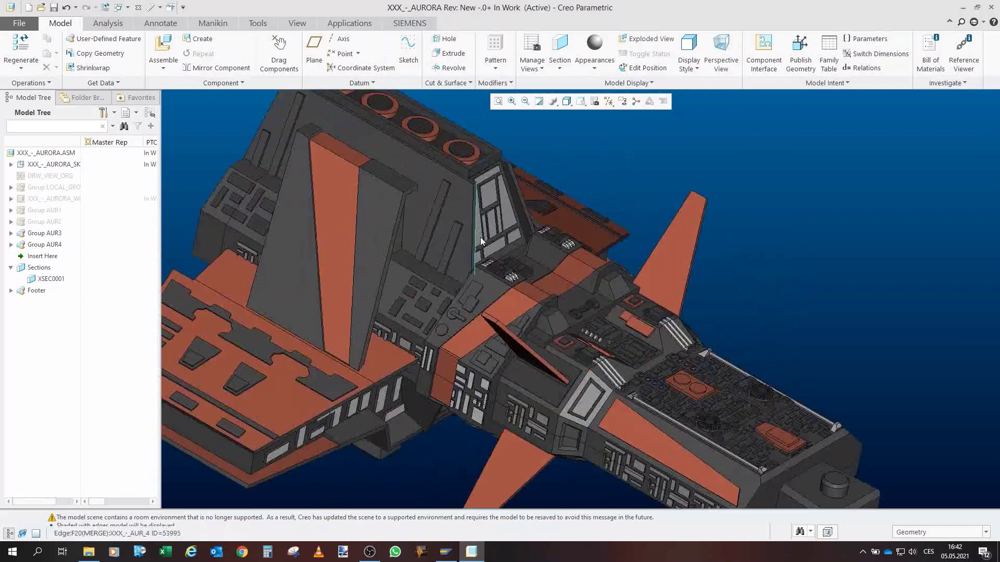